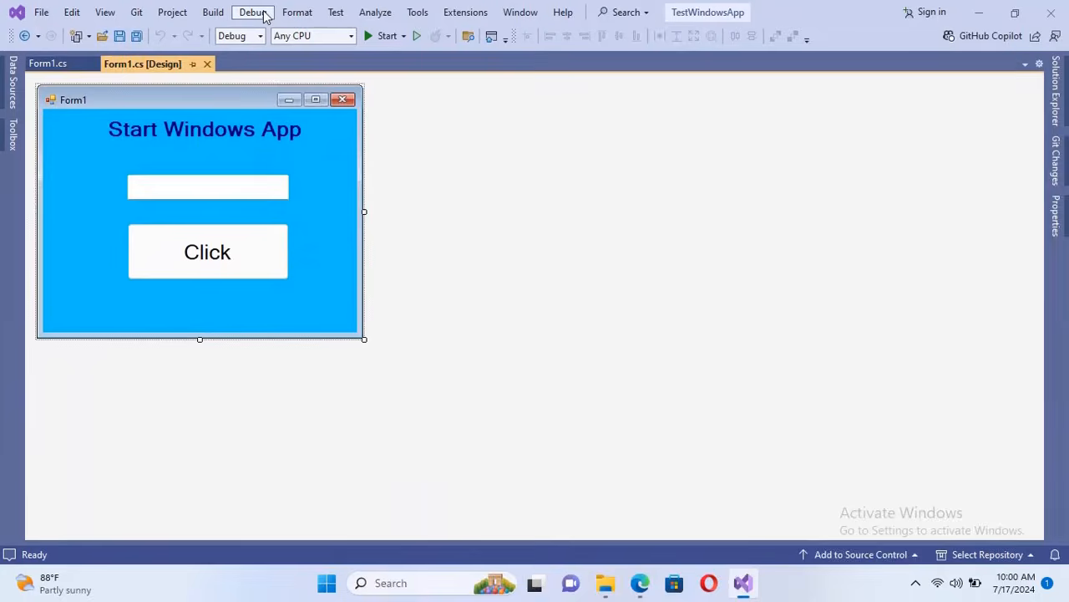
# Step: Find the Microsoft Visual Studio Installer Projects 2022 extension by searching for "installer" and schedule its installation
pyautogui.click(452, 15)
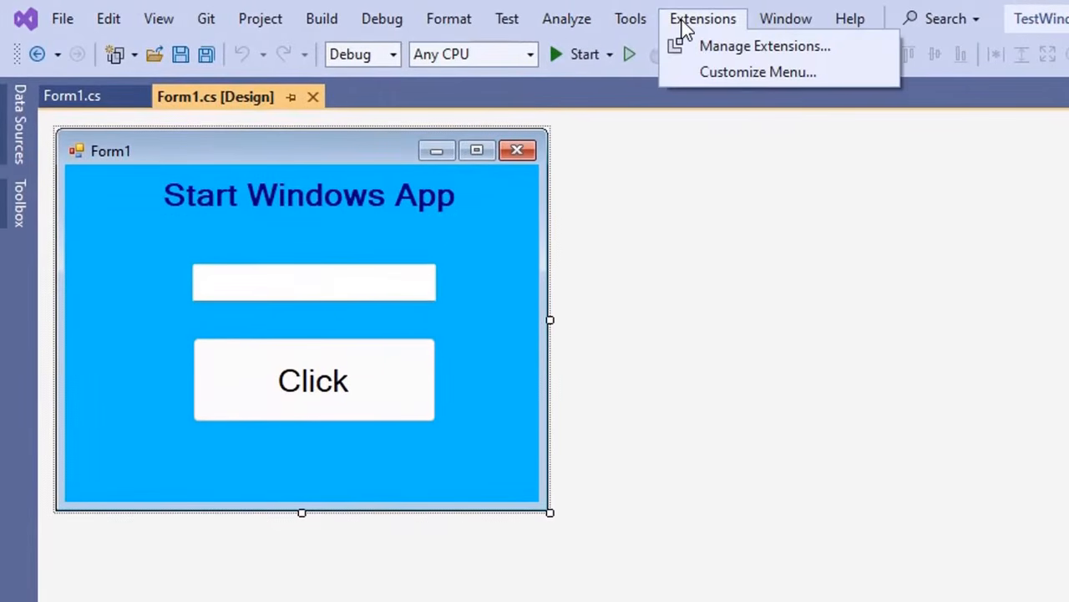
pyautogui.click(714, 48)
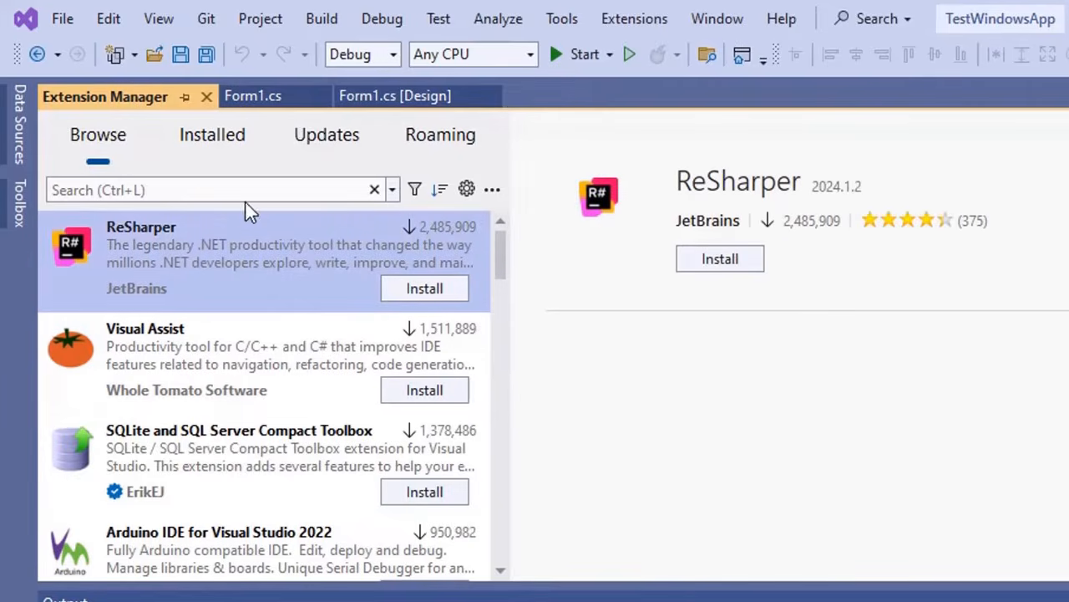
pyautogui.click(243, 189)
pyautogui.write('installer')
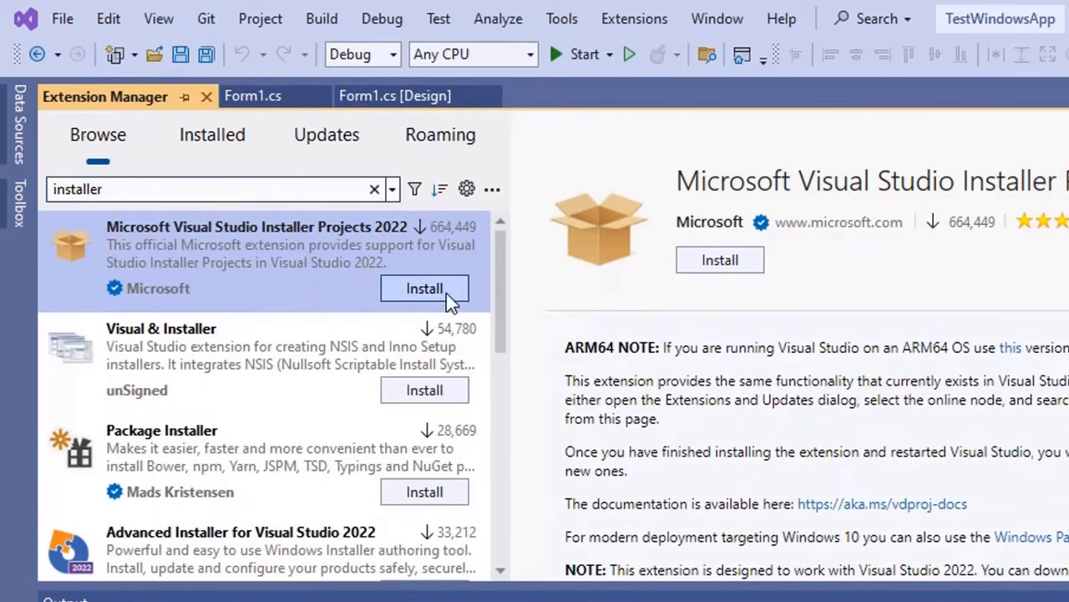
pyautogui.click(448, 292)
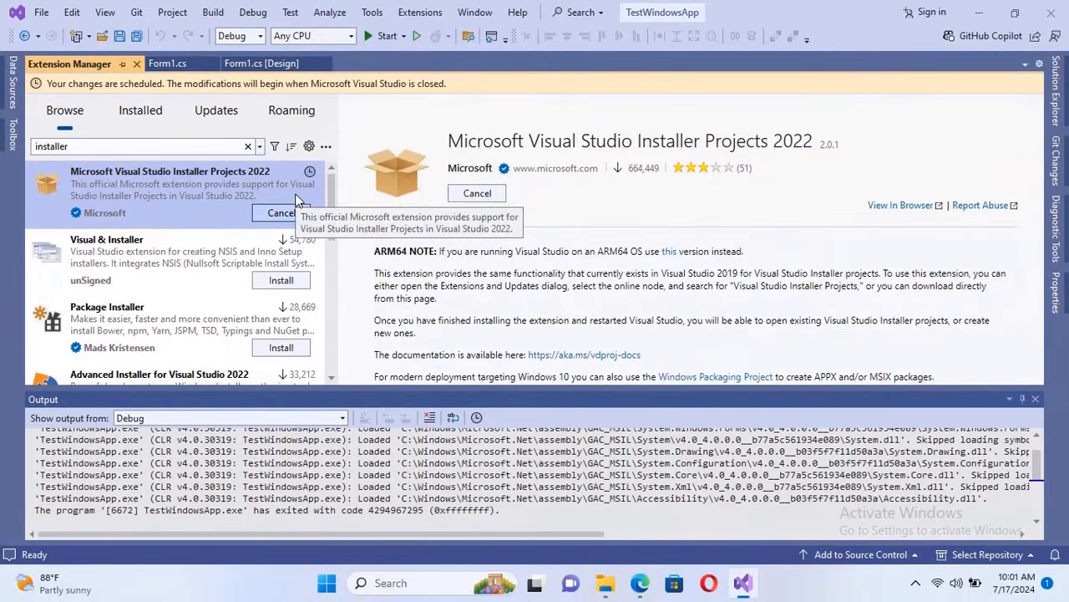
# Step: Close Visual Studio and let the VSIX Installer apply the scheduled Installer Projects 2022 modification
pyautogui.click(1051, 11)
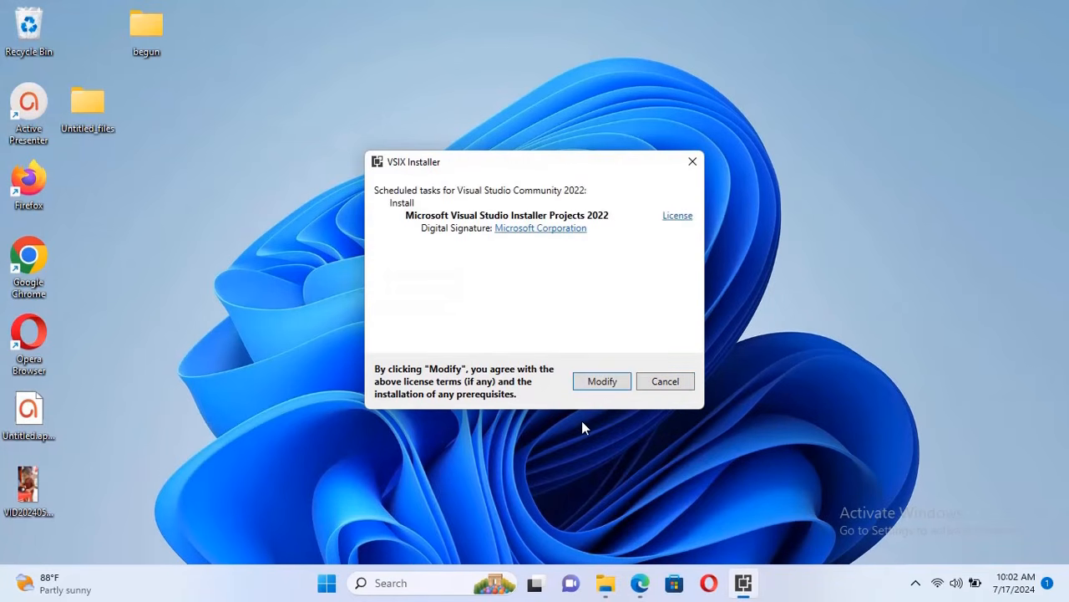
pyautogui.click(603, 382)
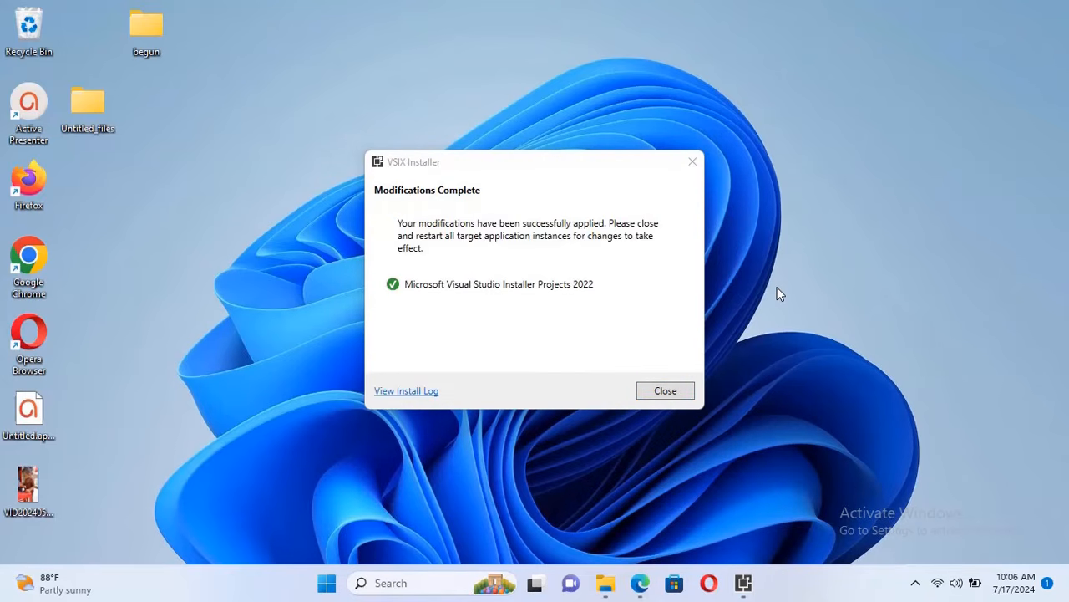
pyautogui.click(650, 390)
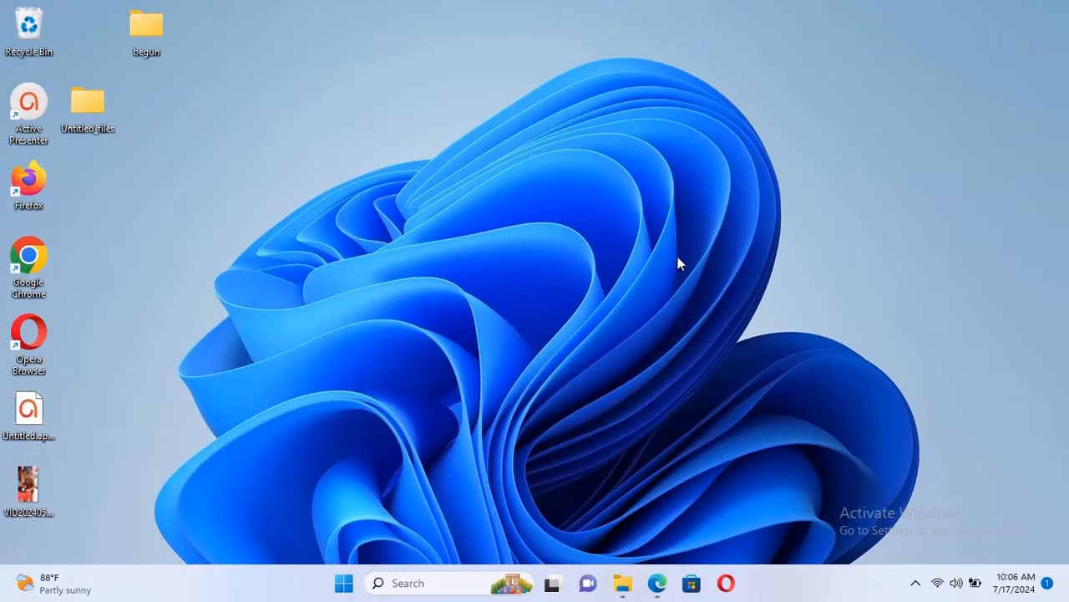
# Step: Relaunch Visual Studio 2022 and reopen the recent TestWindowsApp.sln solution
pyautogui.click(451, 582)
pyautogui.write('visual Studio 2022')
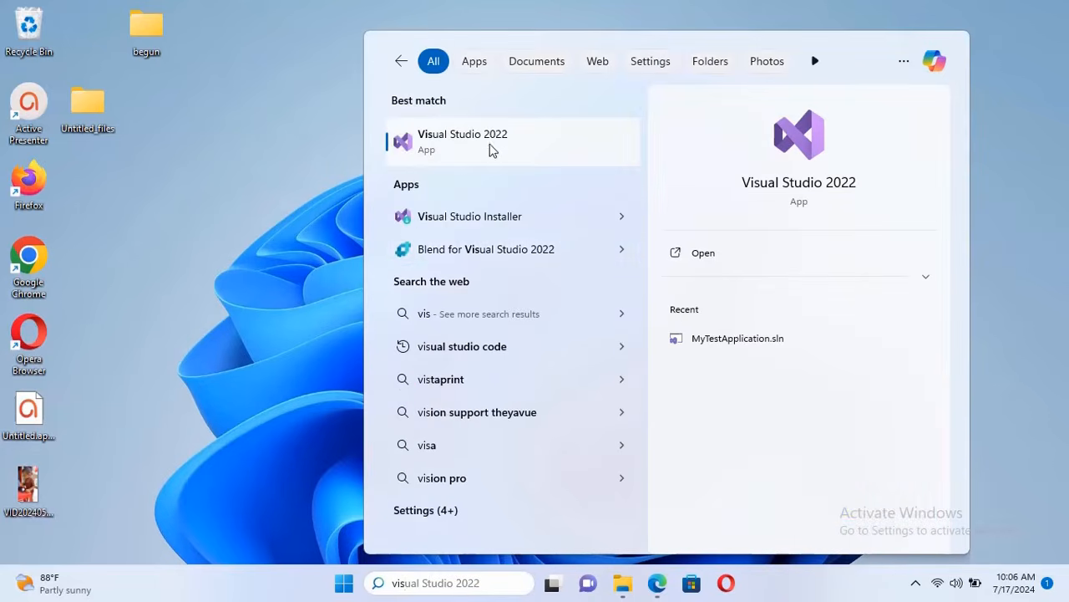
pyautogui.click(491, 144)
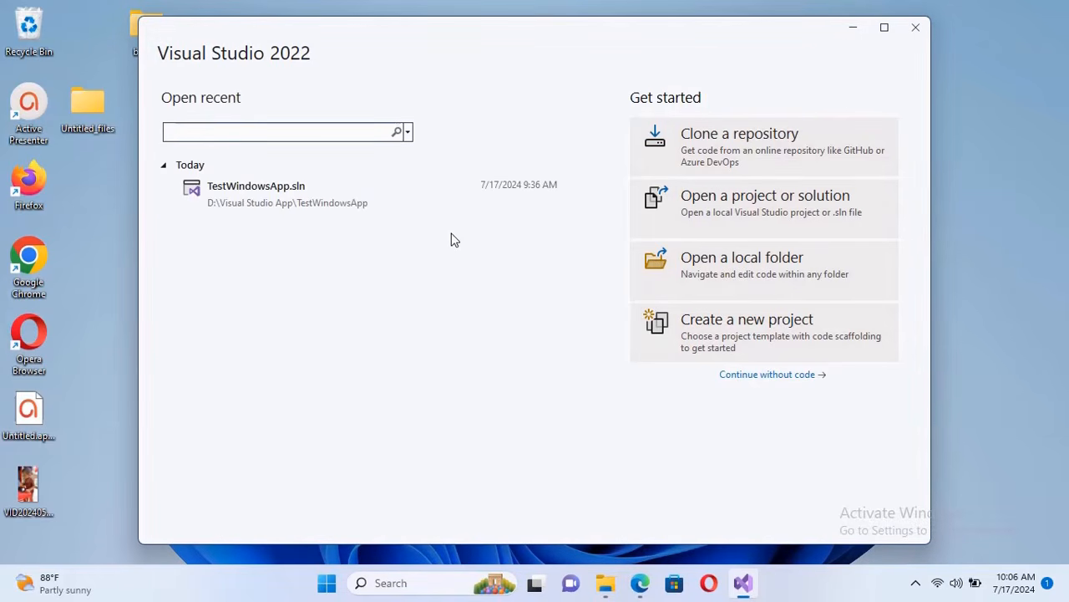
pyautogui.click(296, 206)
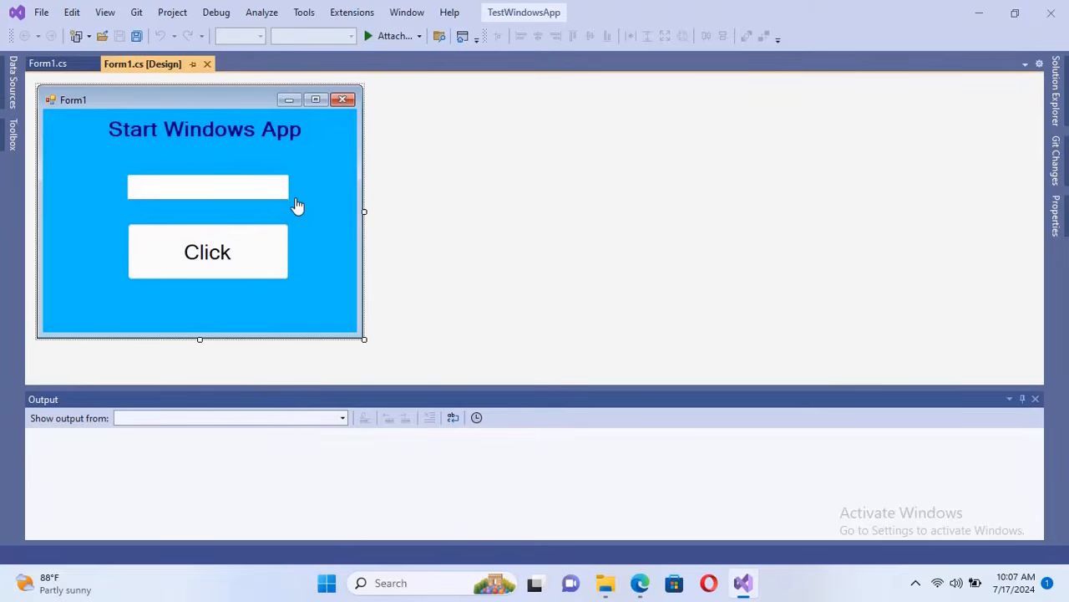
# Step: Add a new project named TestSetup to the TestWindowsApp solution, based on the Setup Project template
pyautogui.moveTo(1063, 86)
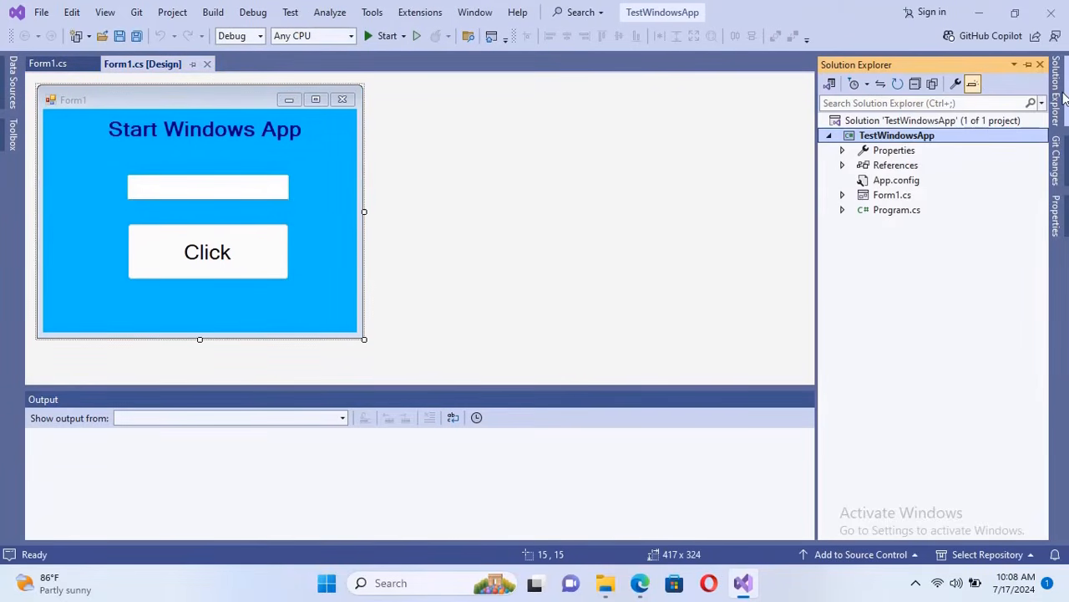
pyautogui.click(911, 124)
pyautogui.rightClick(911, 124)
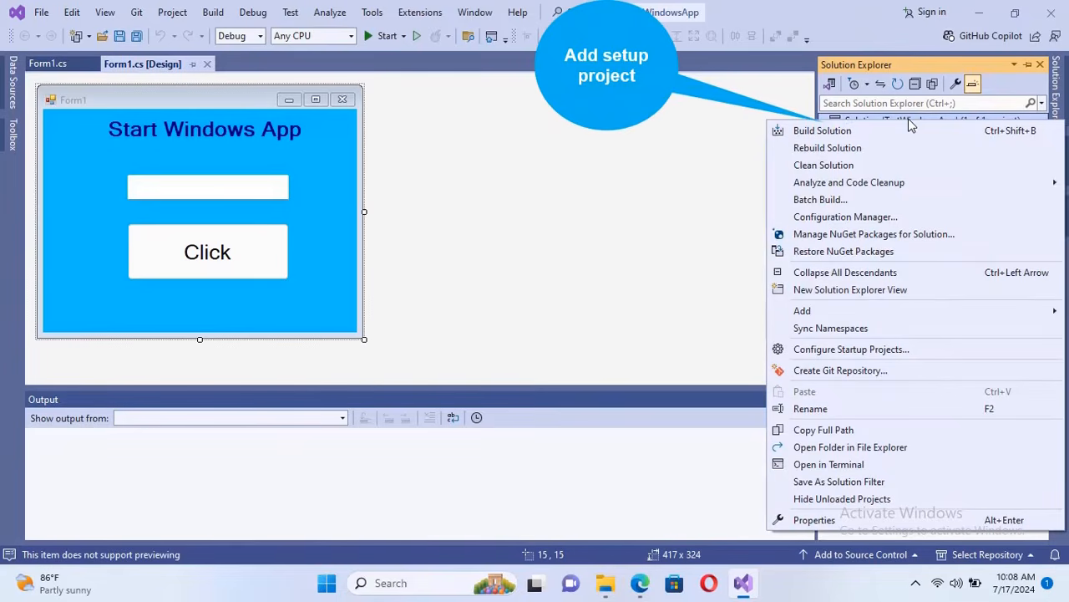
pyautogui.moveTo(852, 314)
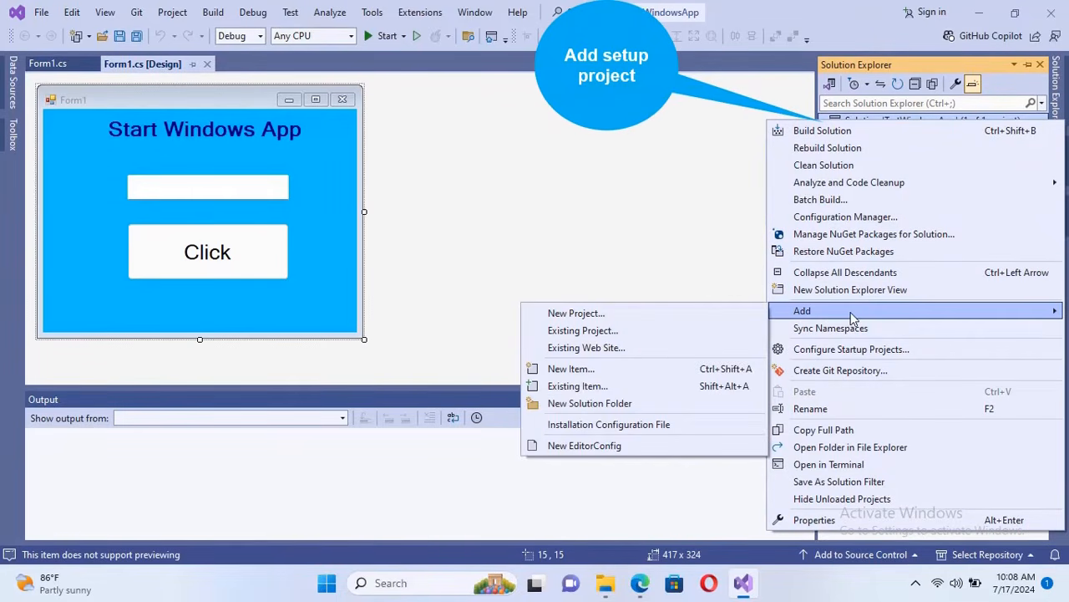
pyautogui.click(591, 313)
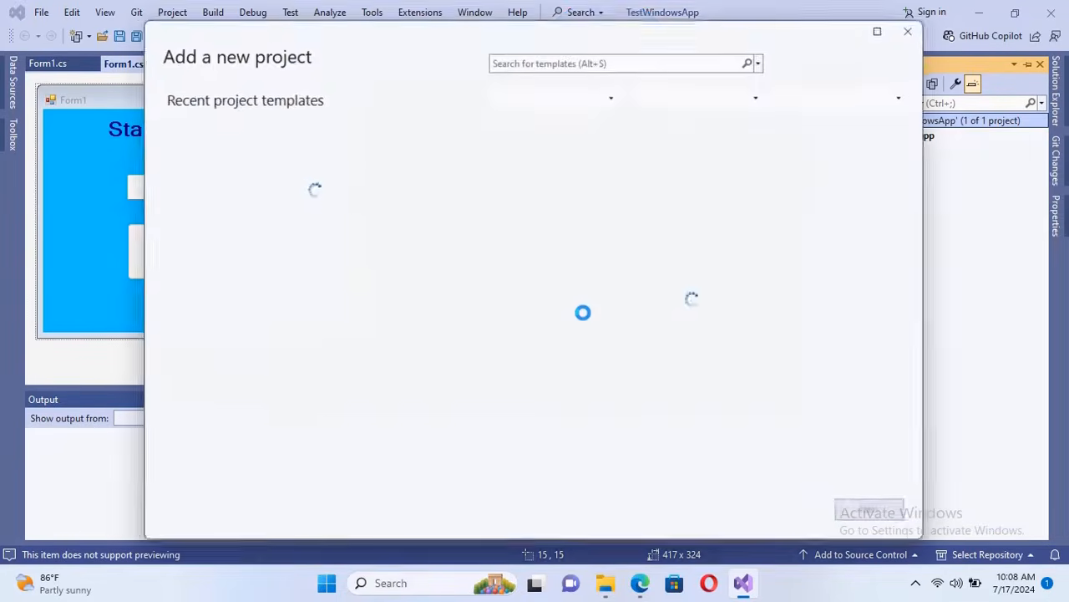
pyautogui.click(708, 58)
pyautogui.write('s')
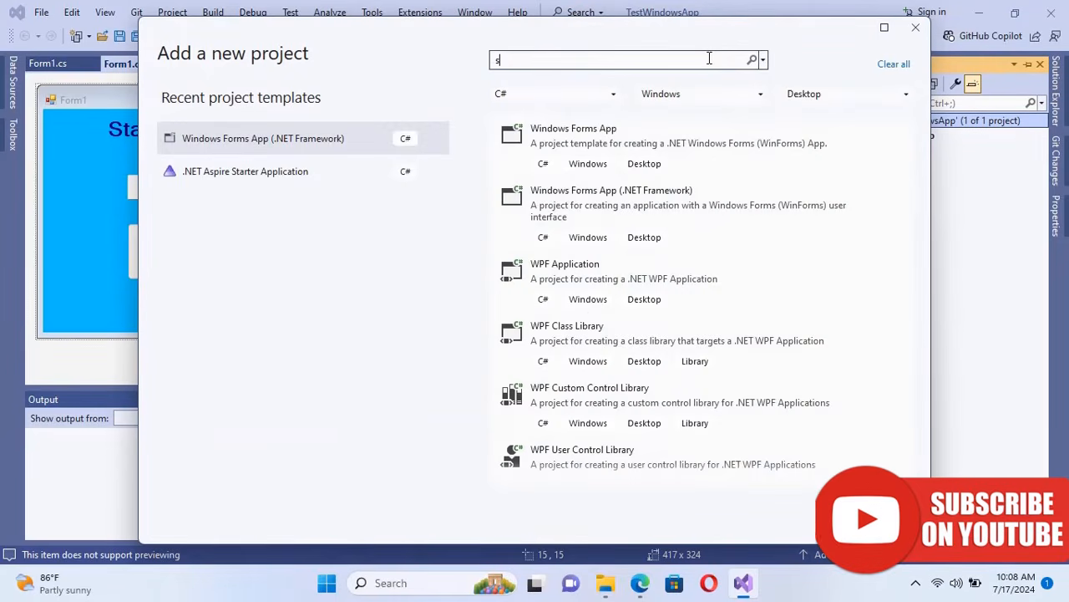
pyautogui.write('etup')
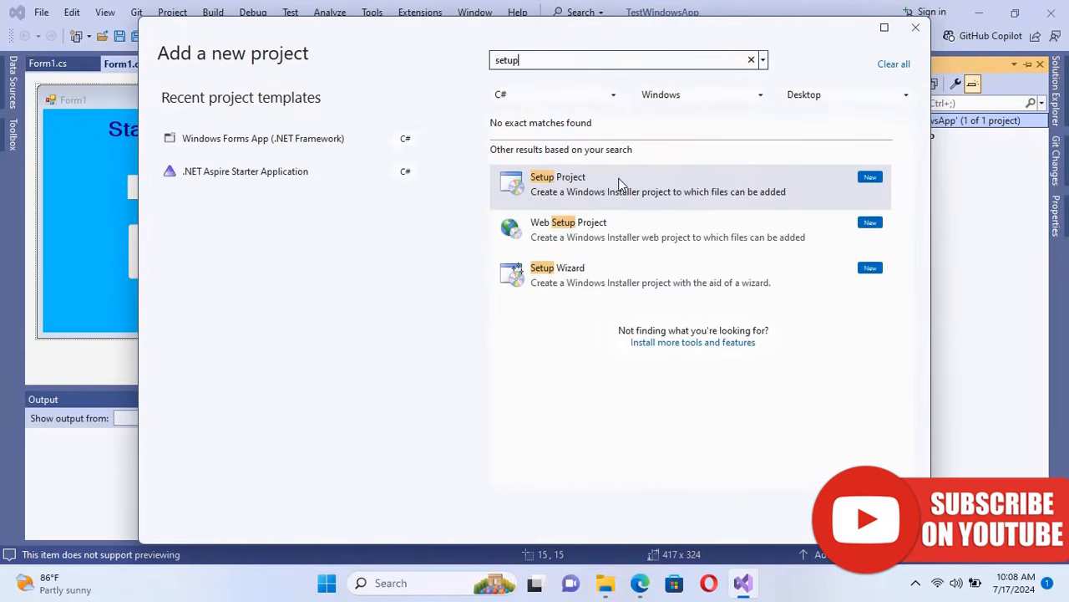
pyautogui.click(618, 184)
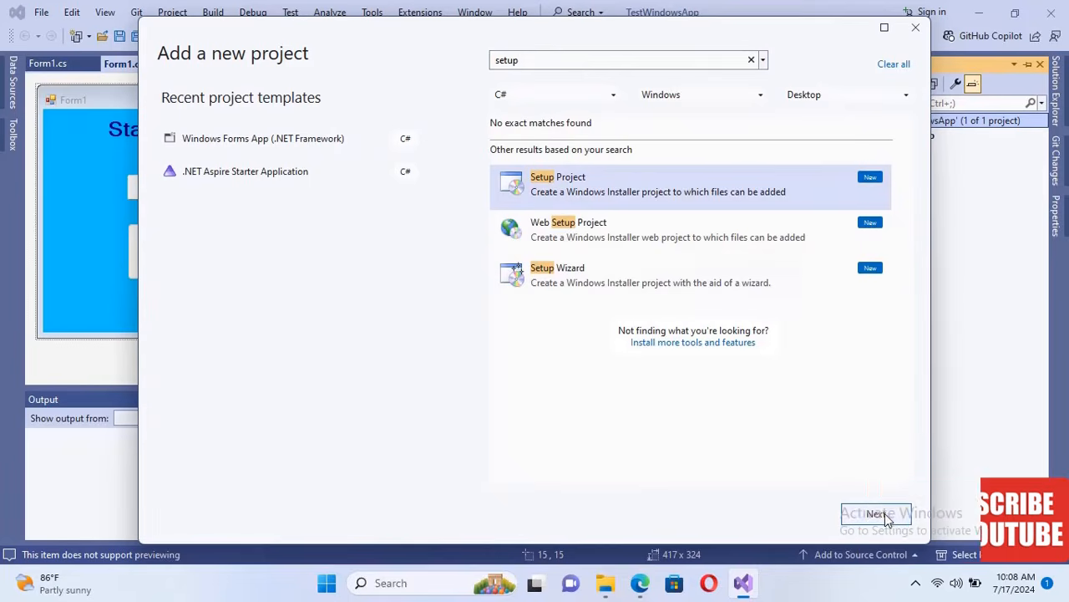
pyautogui.click(877, 513)
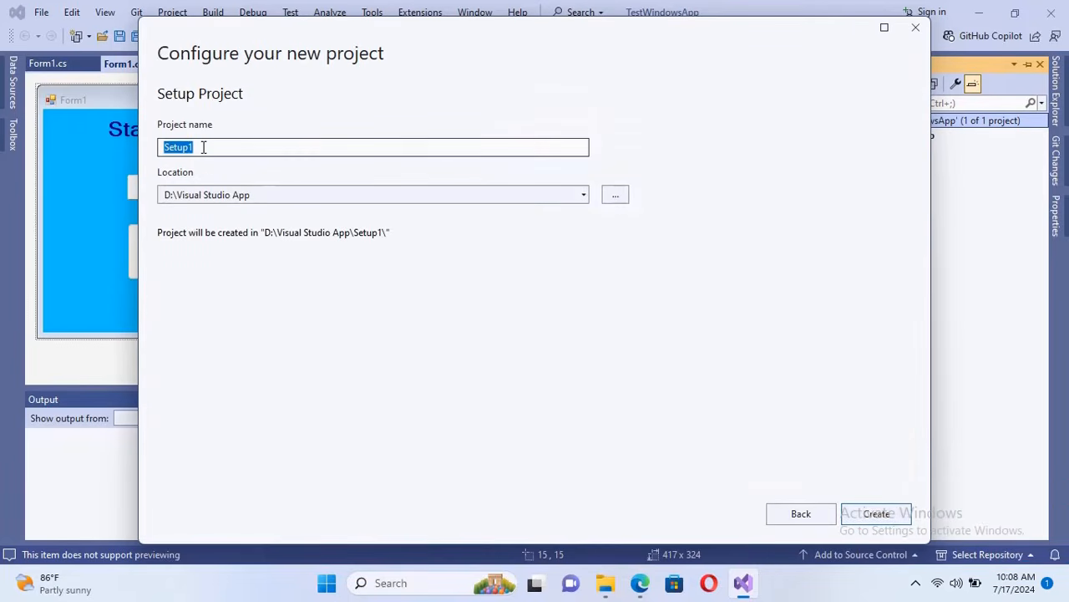
pyautogui.write('Test')
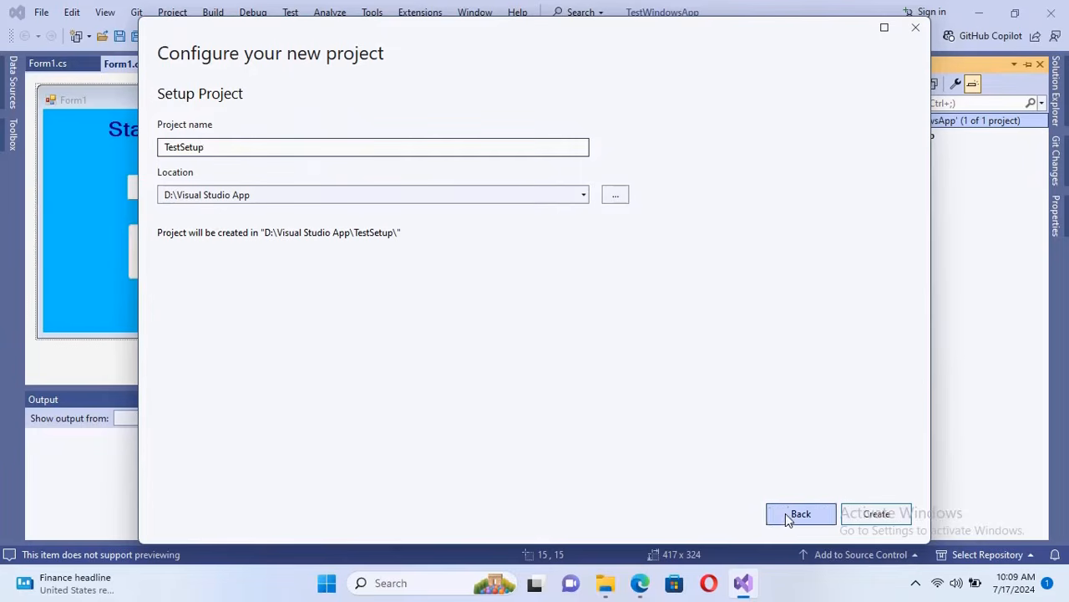
pyautogui.click(875, 513)
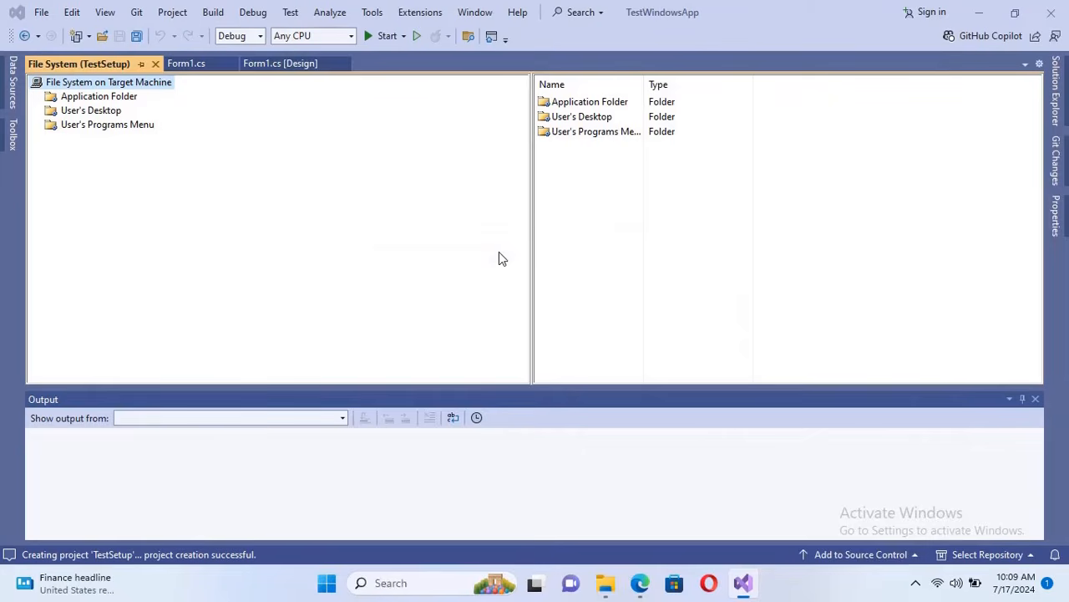
# Step: Add the primary output of TestWindowsApp to the setup's Application Folder, using the (Active) configuration
pyautogui.click(98, 98)
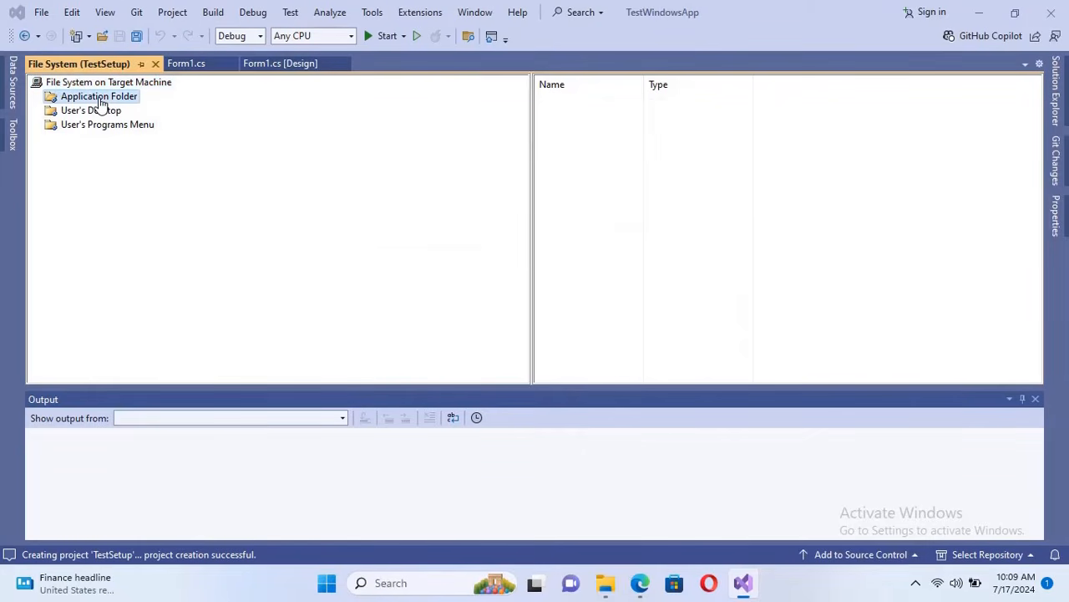
pyautogui.rightClick(585, 137)
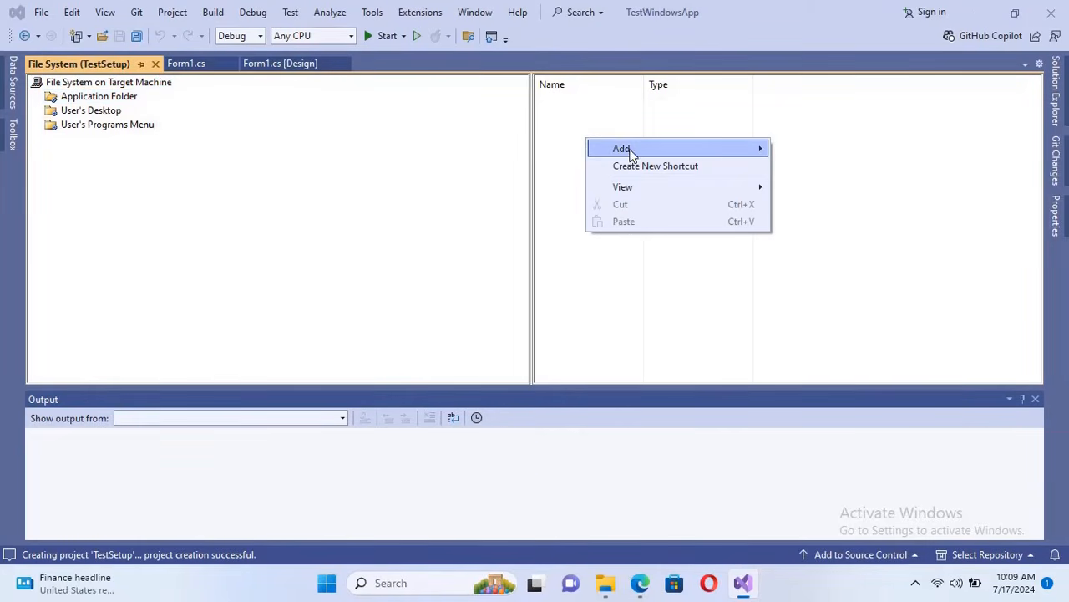
pyautogui.moveTo(707, 162)
pyautogui.click(840, 172)
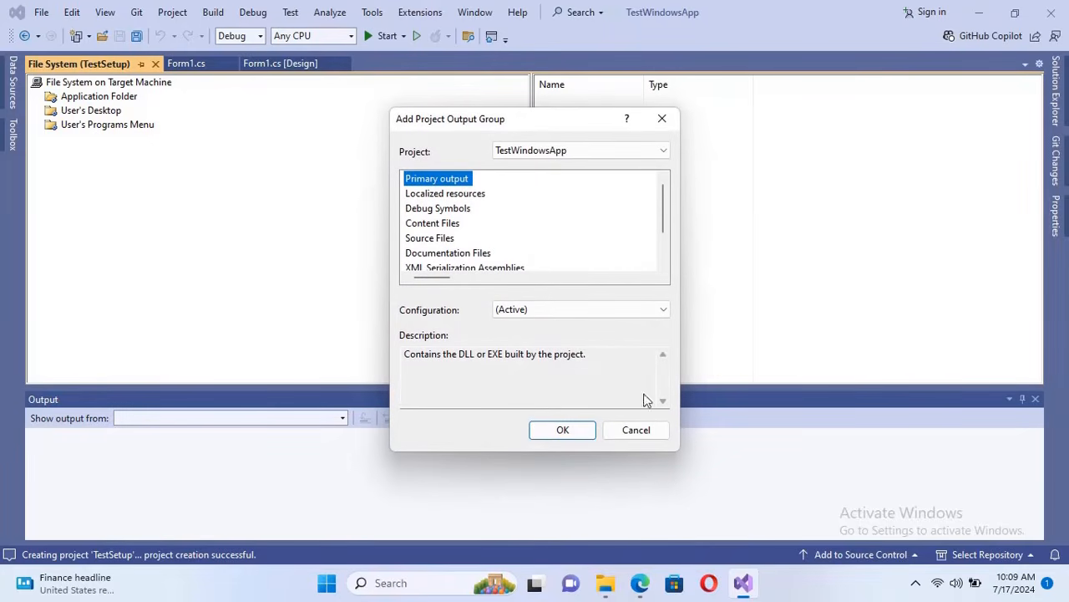
pyautogui.click(567, 311)
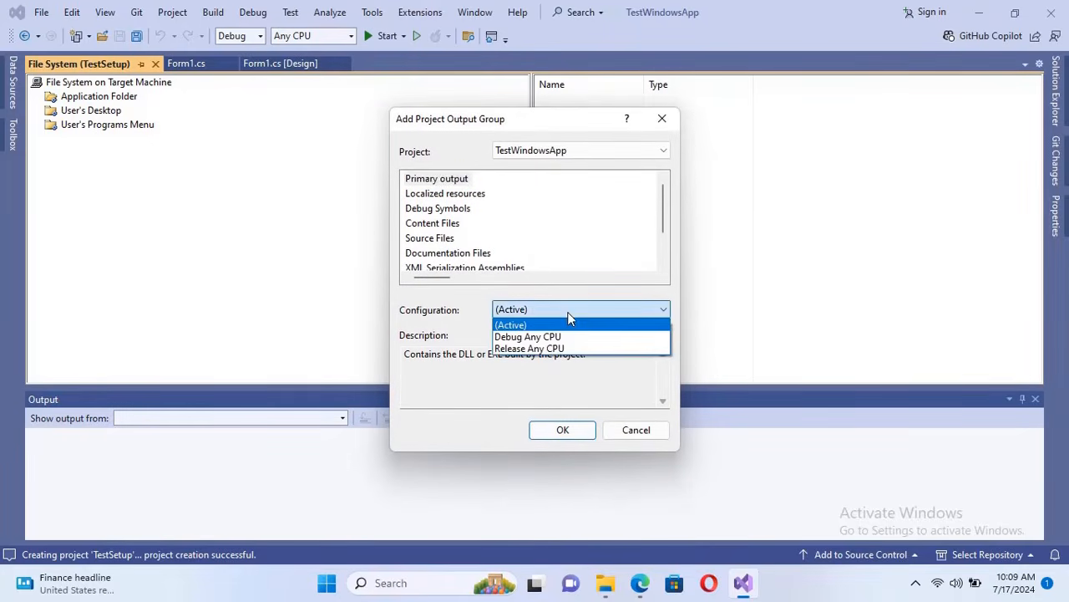
pyautogui.click(567, 312)
pyautogui.click(560, 430)
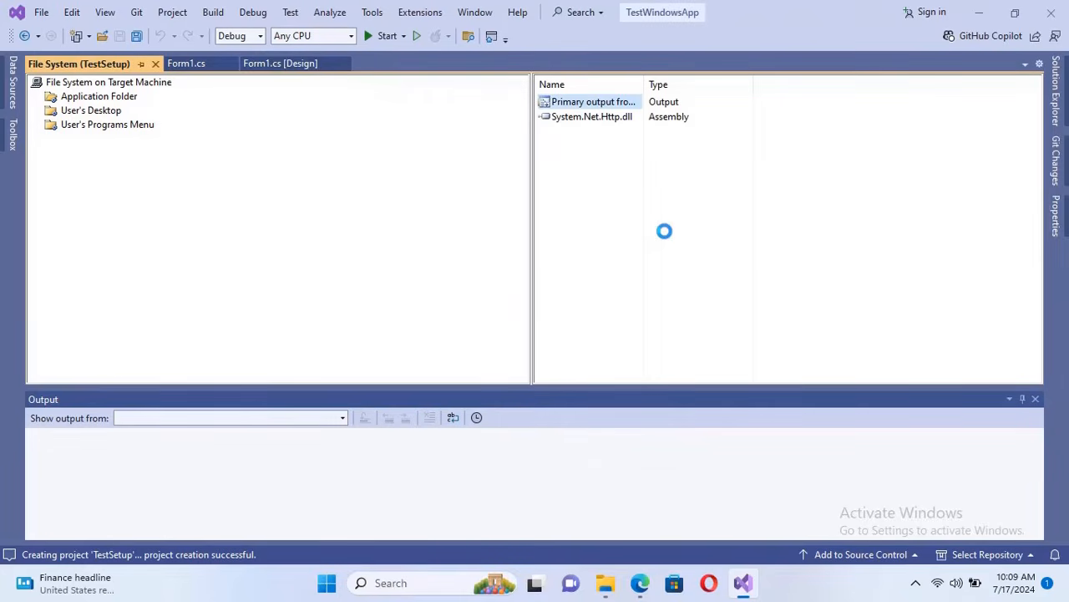
# Step: Keep Solution Explorer permanently docked, and switch to the desktop to open Firefox
pyautogui.moveTo(1058, 104)
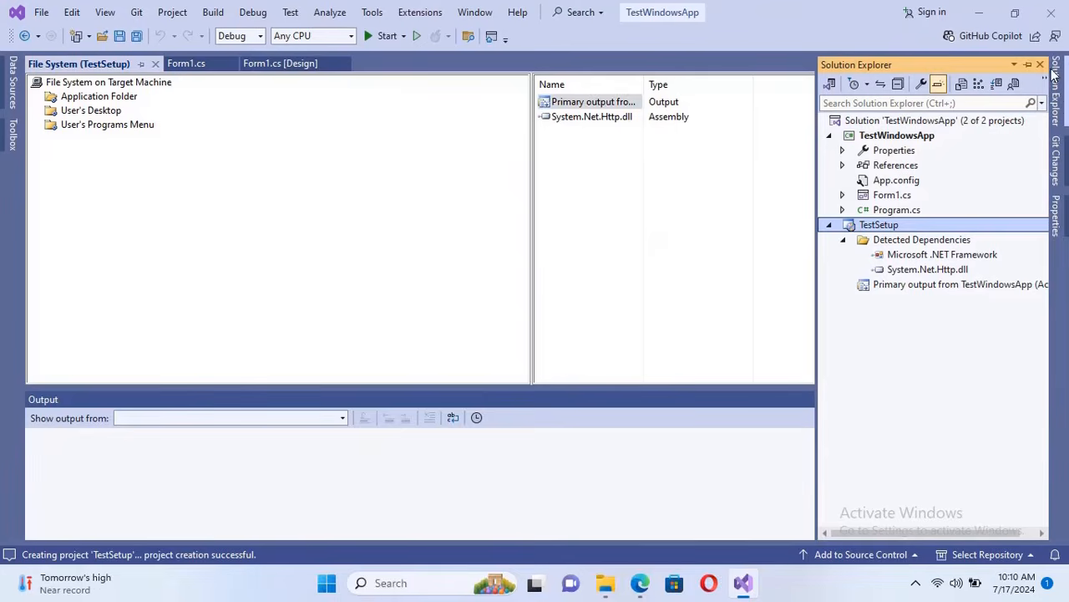
pyautogui.click(1029, 65)
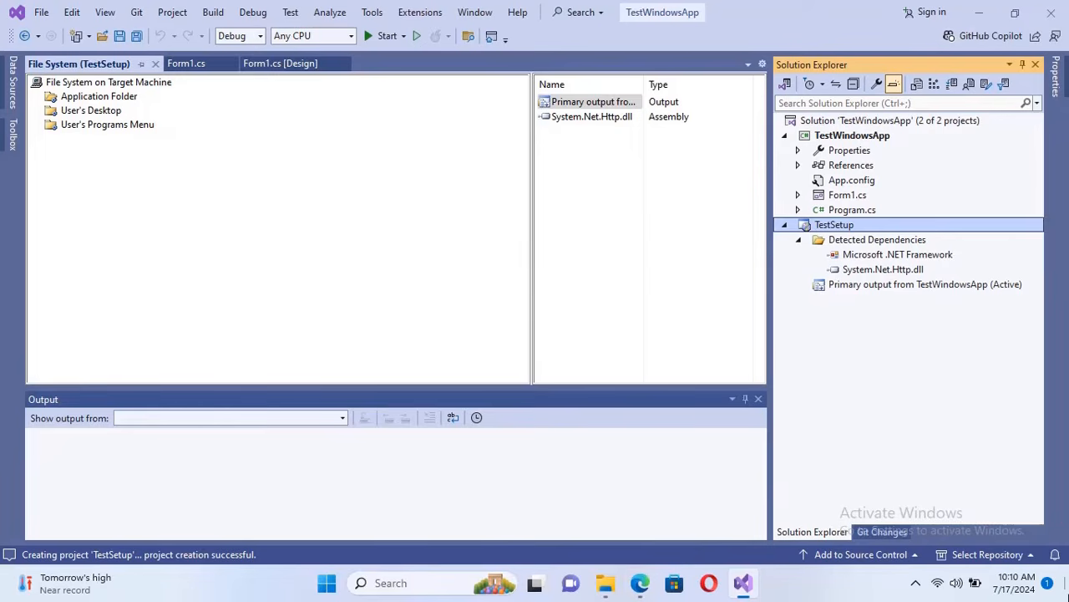
pyautogui.click(1068, 583)
pyautogui.doubleClick(28, 181)
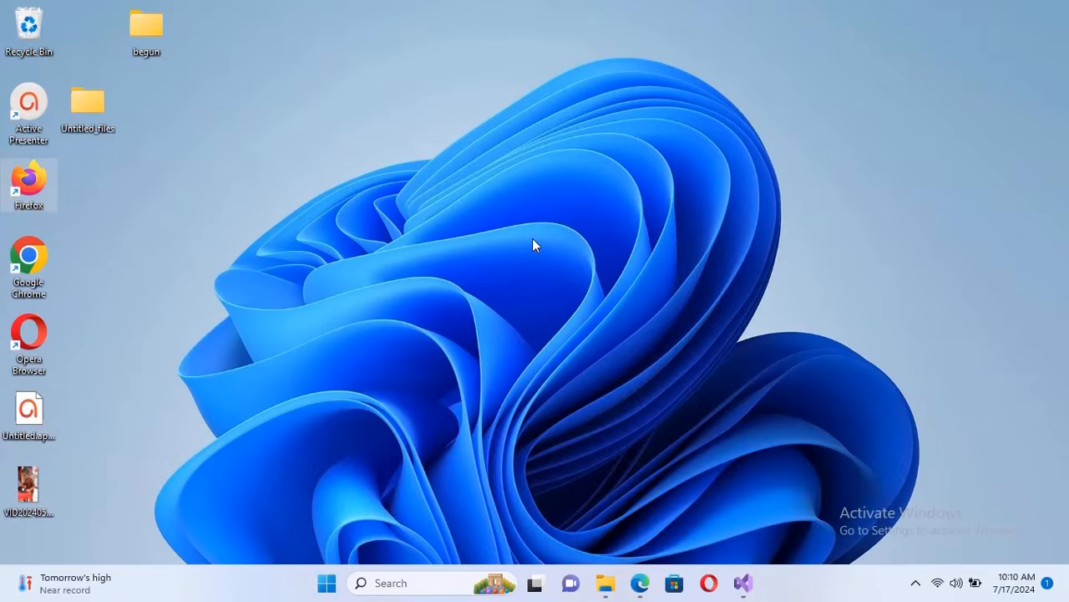
# Step: Copy MyIcon.ico from the Downloads folder and paste it into the setup's Application Folder in Visual Studio
pyautogui.click(209, 163)
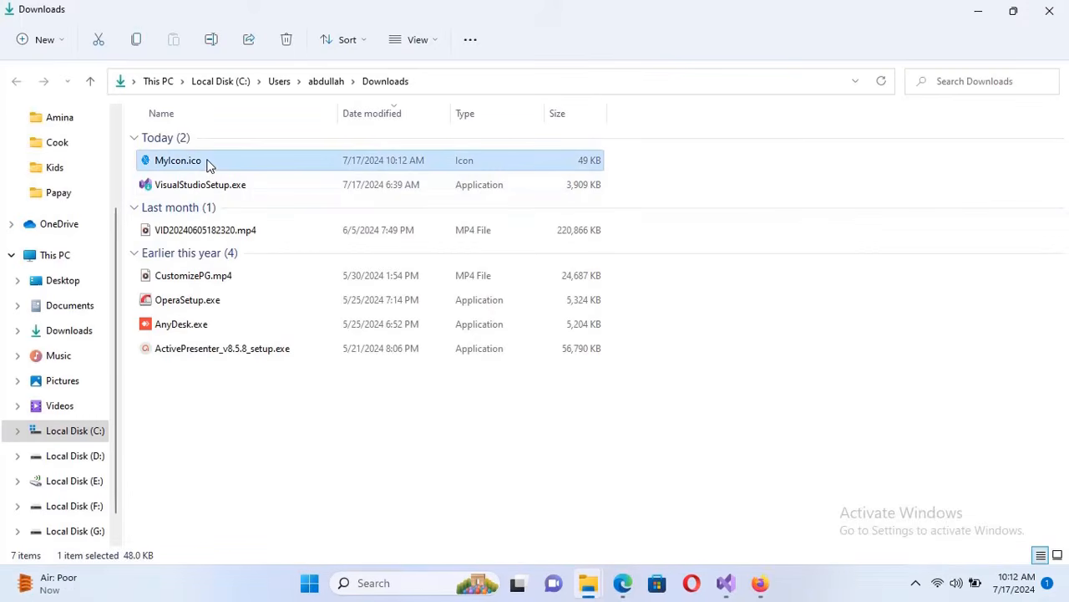
pyautogui.rightClick(209, 163)
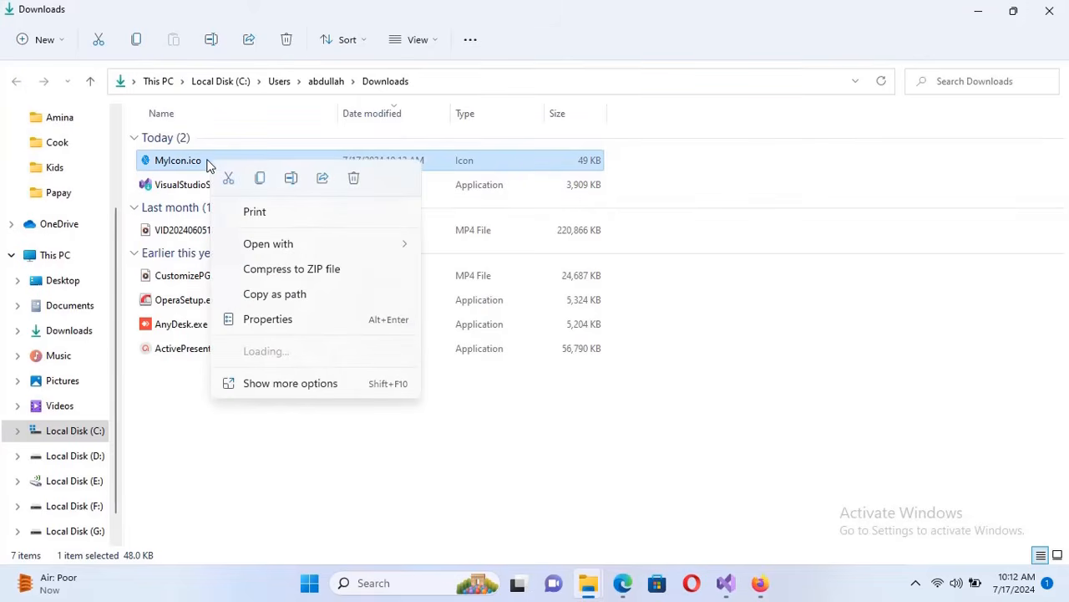
pyautogui.click(258, 178)
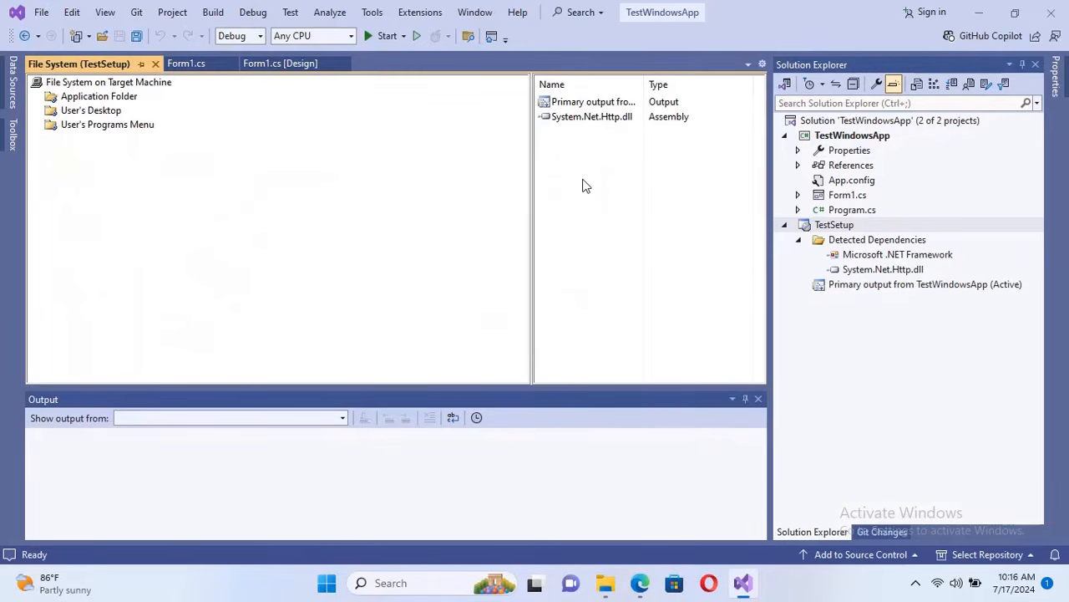
pyautogui.rightClick(583, 184)
pyautogui.click(615, 264)
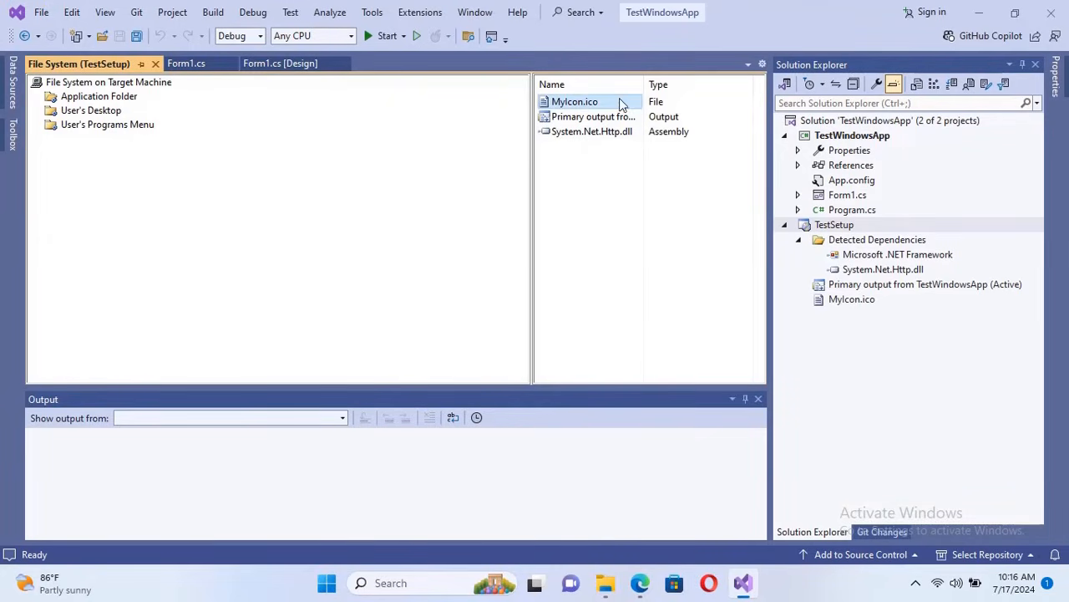
# Step: Create a shortcut to the primary output of TestWindowsApp in the Application Folder and name it MyApp
pyautogui.click(597, 177)
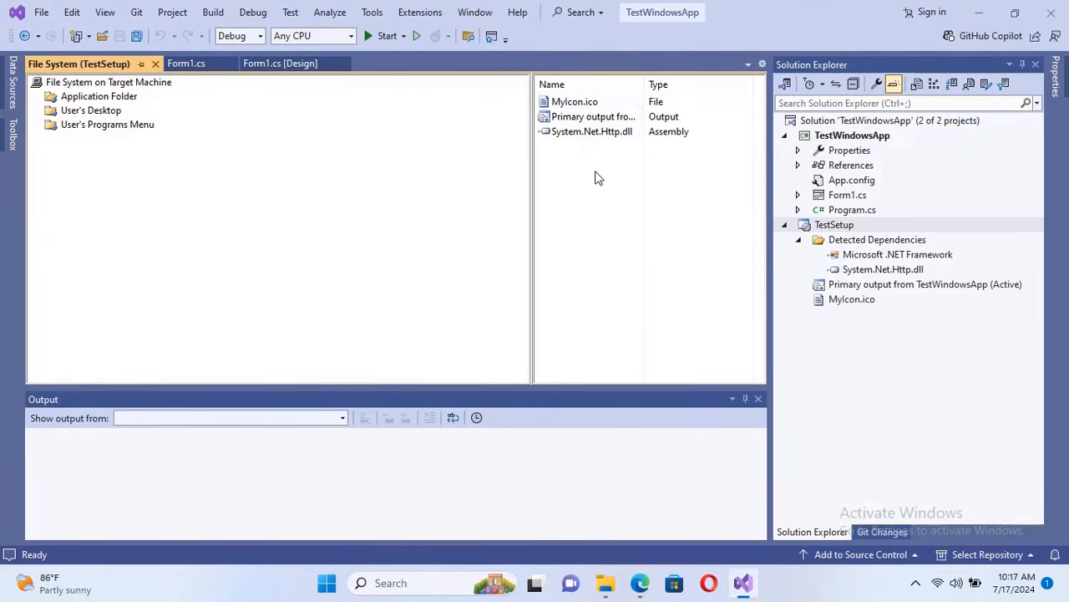
pyautogui.rightClick(579, 122)
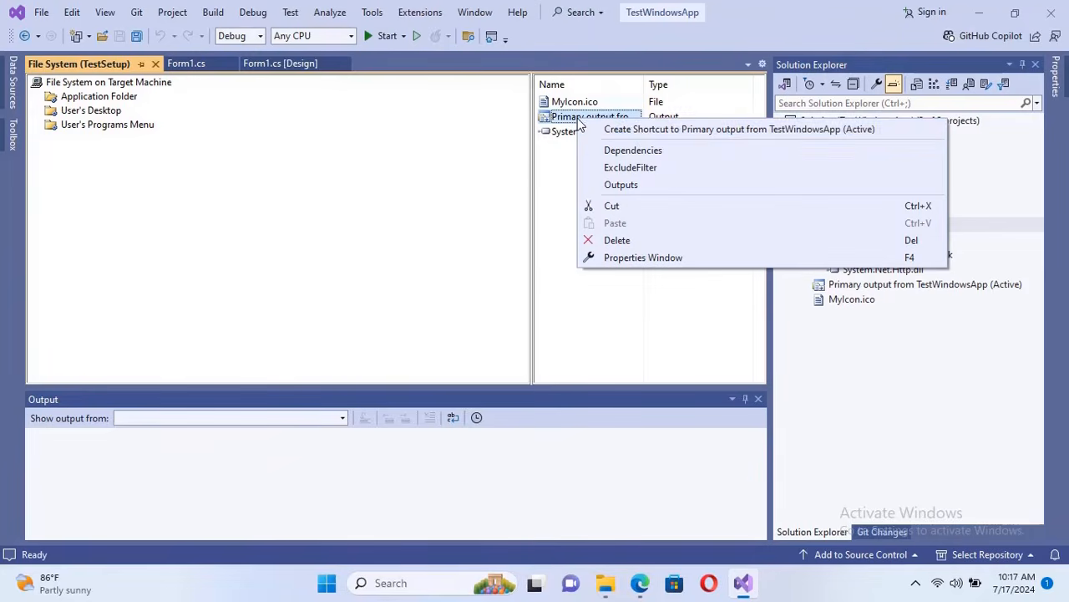
pyautogui.click(656, 130)
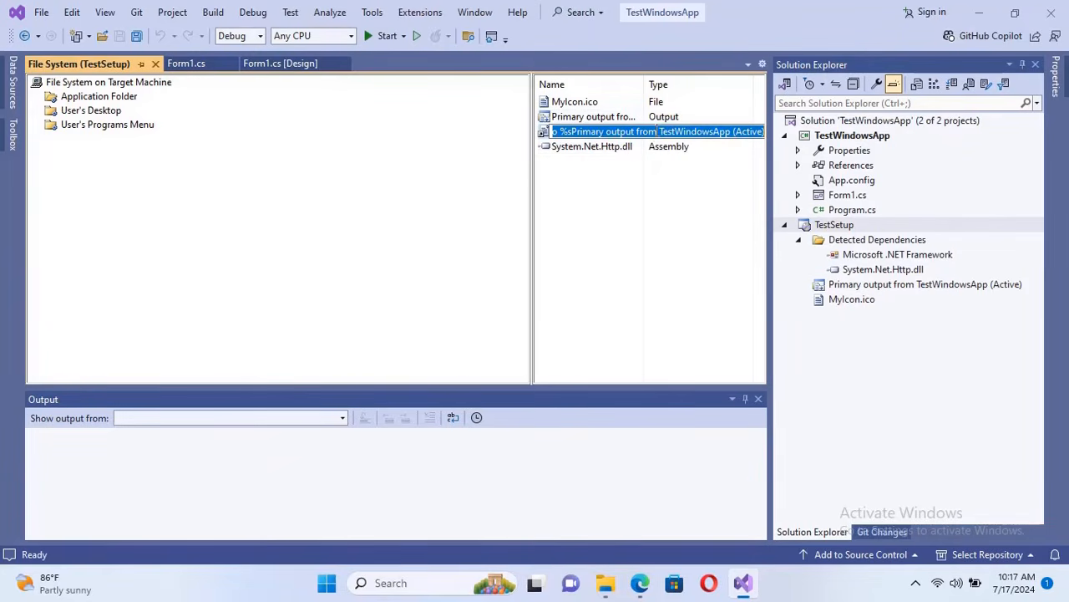
pyautogui.write('My')
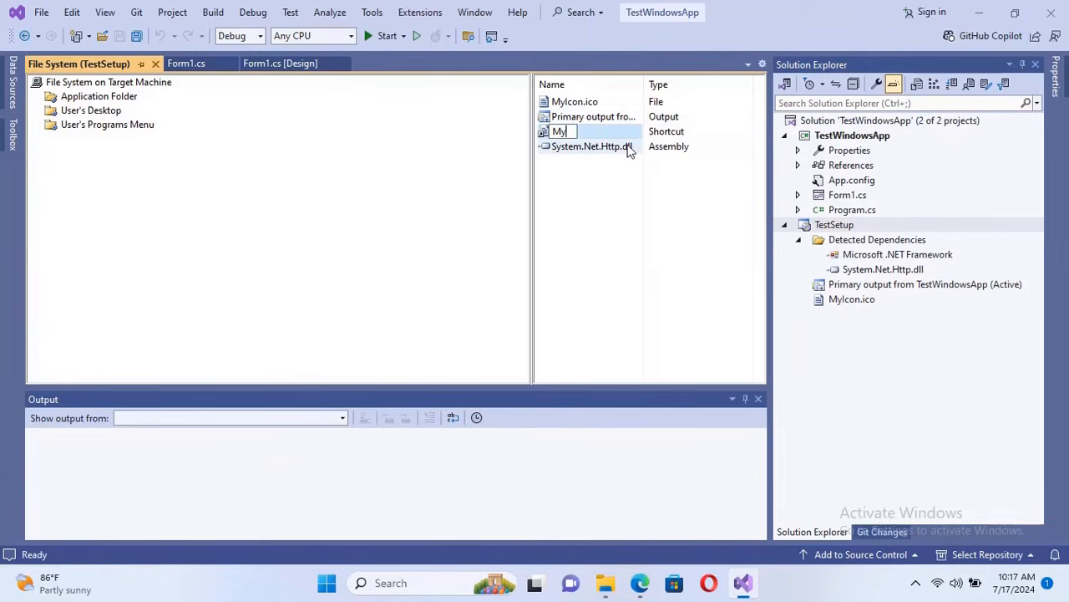
pyautogui.write('App')
pyautogui.press('Return')
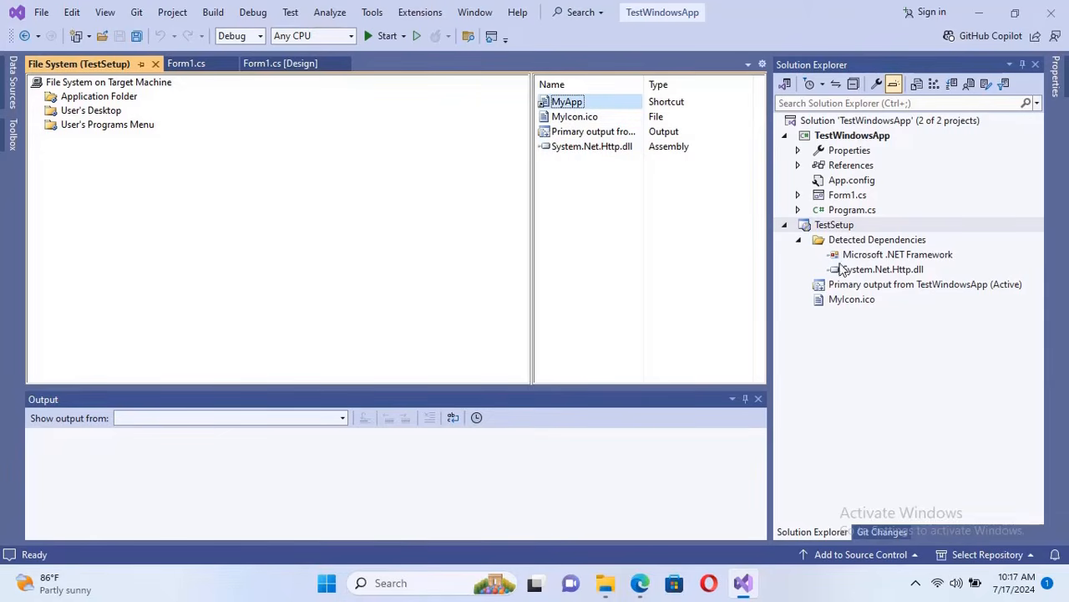
# Step: Set the MyApp shortcut's icon to MyIcon.ico from the setup's Application Folder
pyautogui.click(1057, 84)
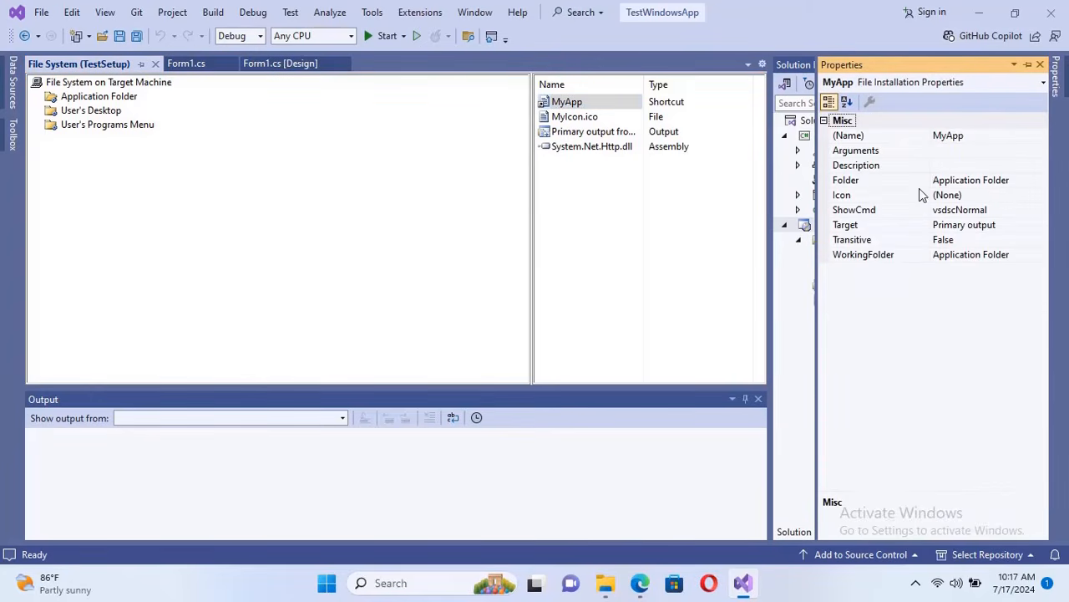
pyautogui.click(989, 198)
pyautogui.click(1040, 194)
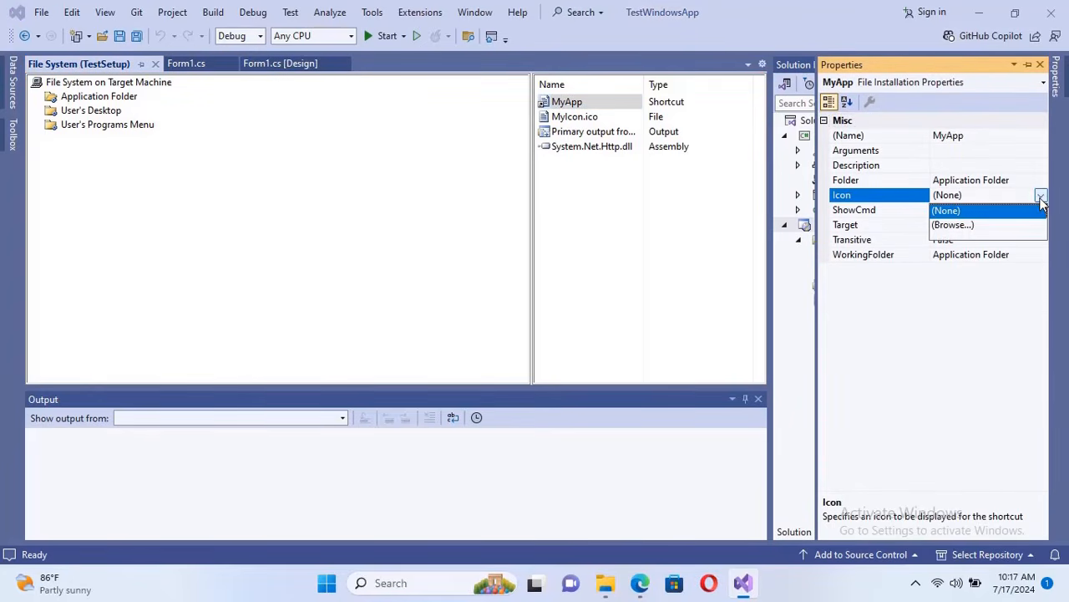
pyautogui.click(952, 225)
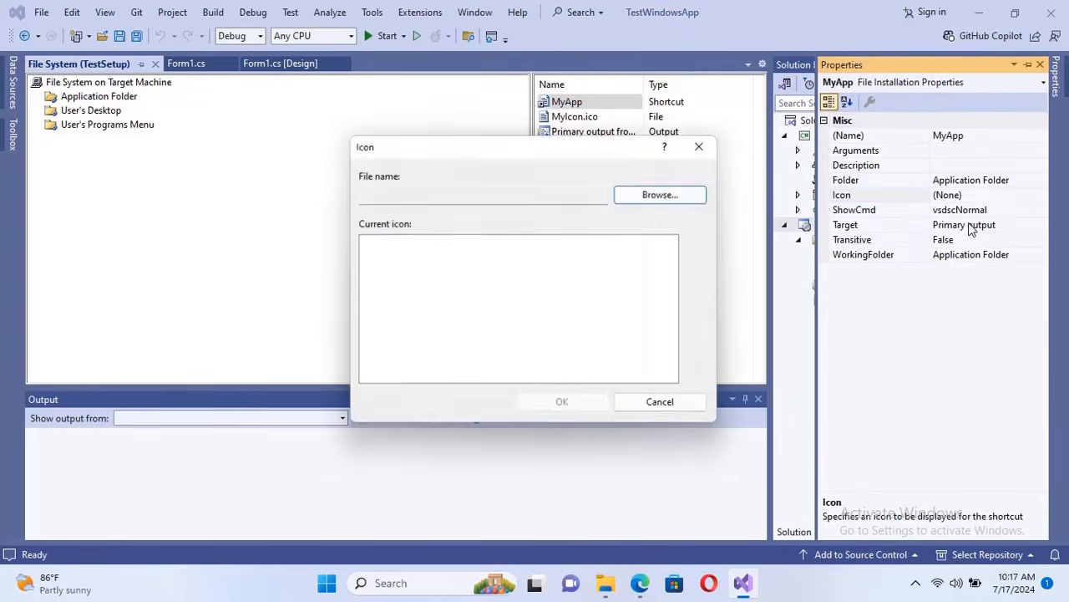
pyautogui.click(669, 197)
pyautogui.click(391, 202)
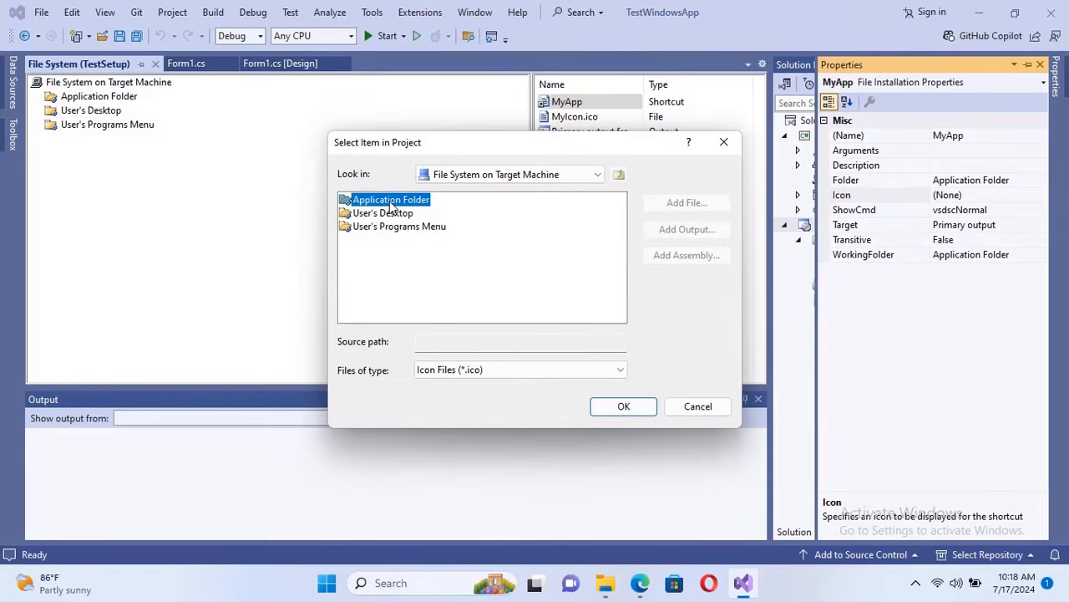
pyautogui.doubleClick(392, 202)
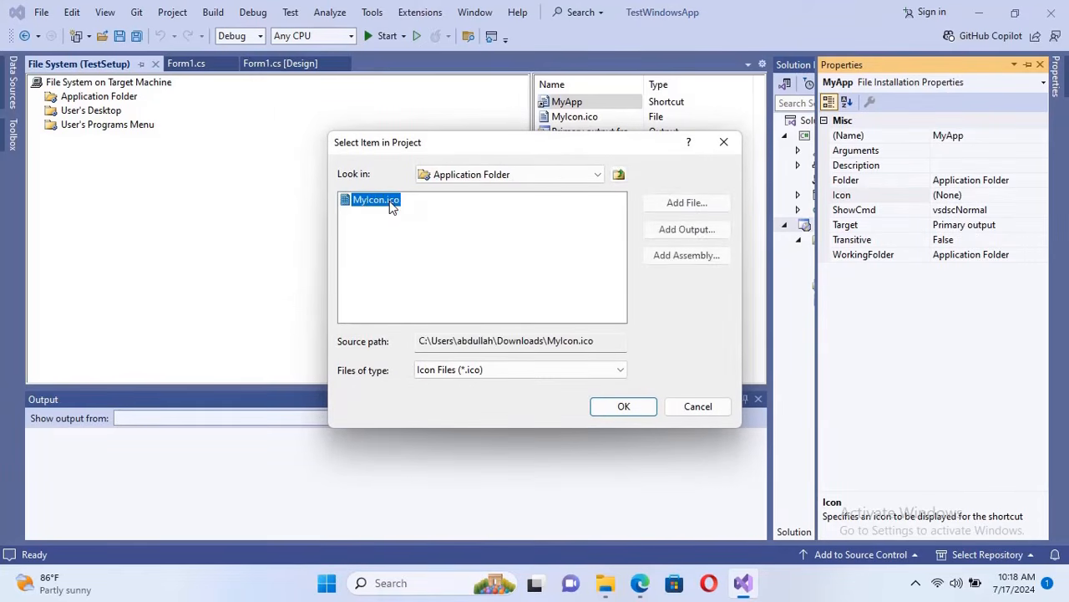
pyautogui.click(617, 407)
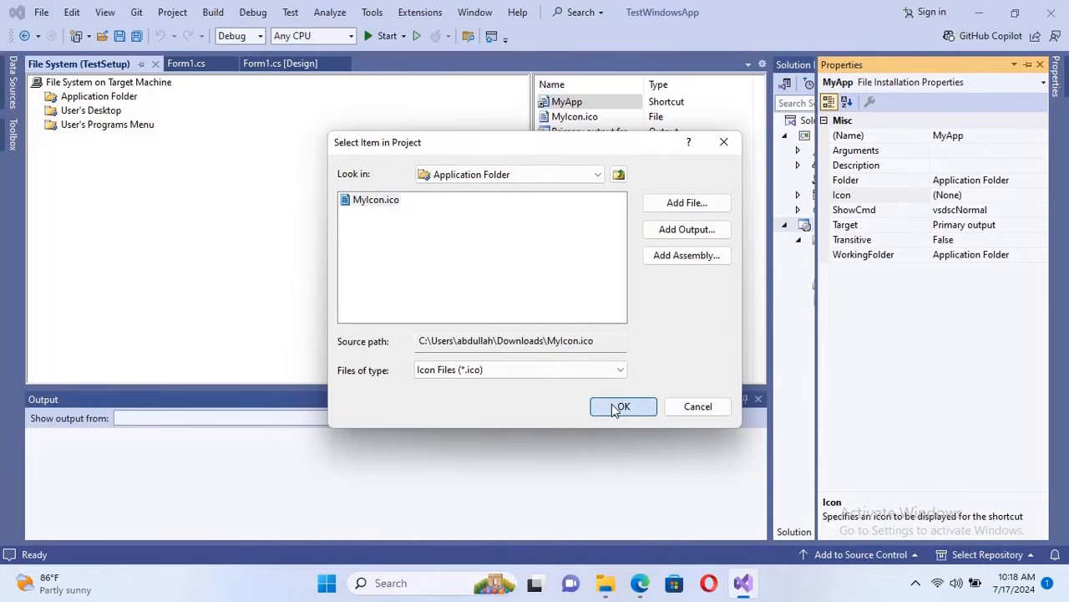
pyautogui.click(387, 252)
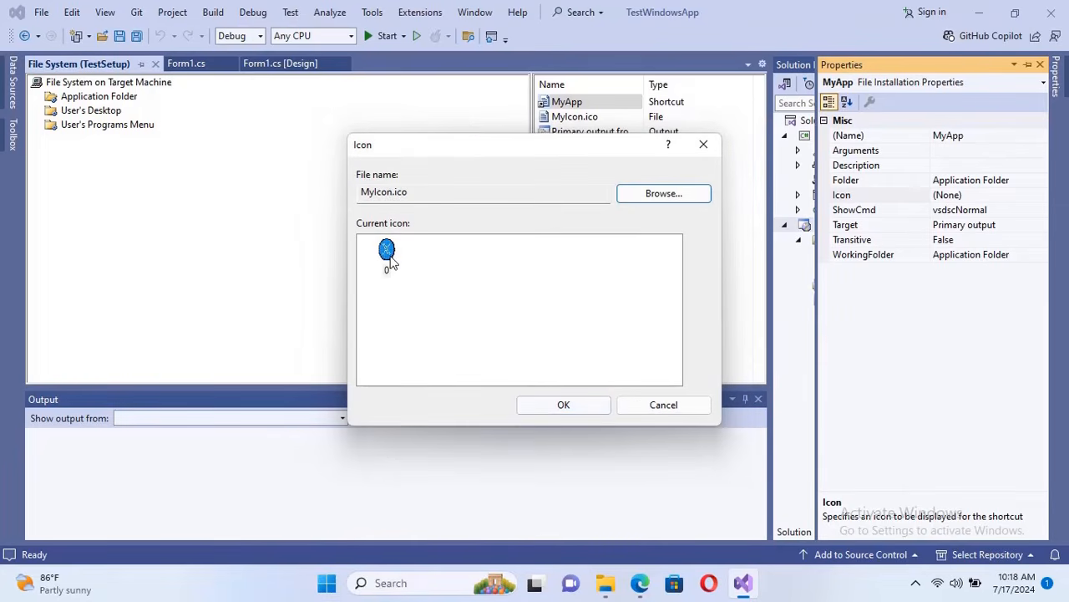
pyautogui.click(558, 405)
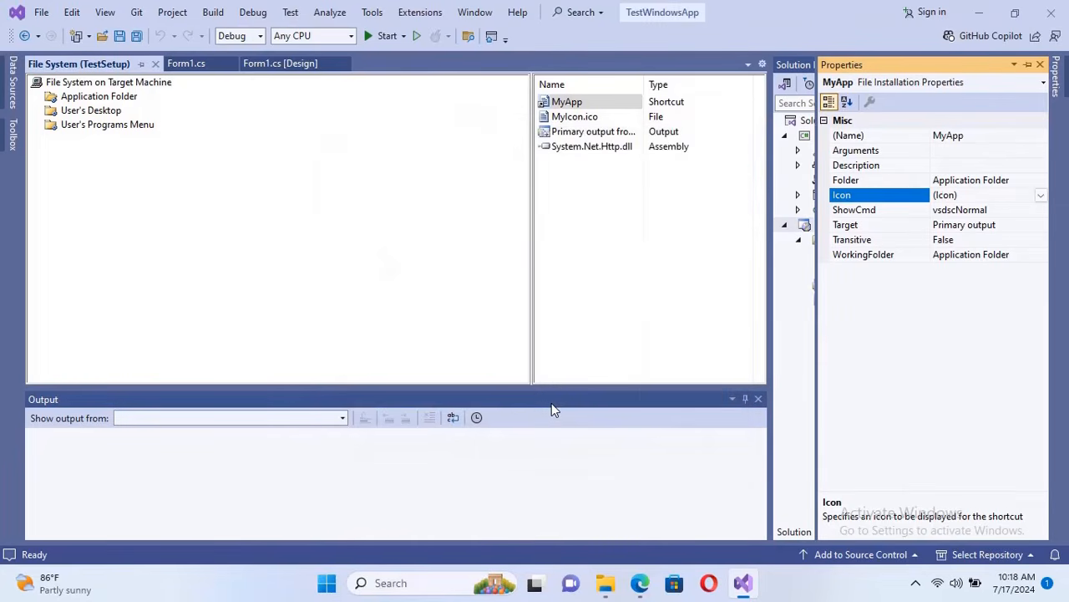
# Step: Move the MyApp shortcut from the Application Folder to the User's Desktop folder
pyautogui.click(574, 119)
pyautogui.click(576, 101)
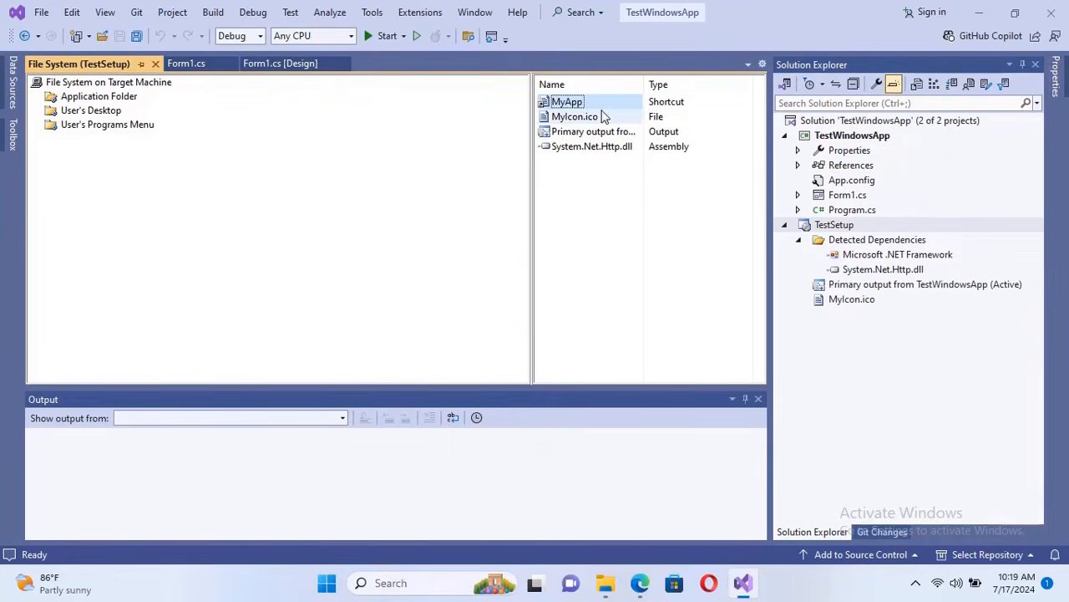
pyautogui.moveTo(587, 99); pyautogui.dragTo(105, 115)
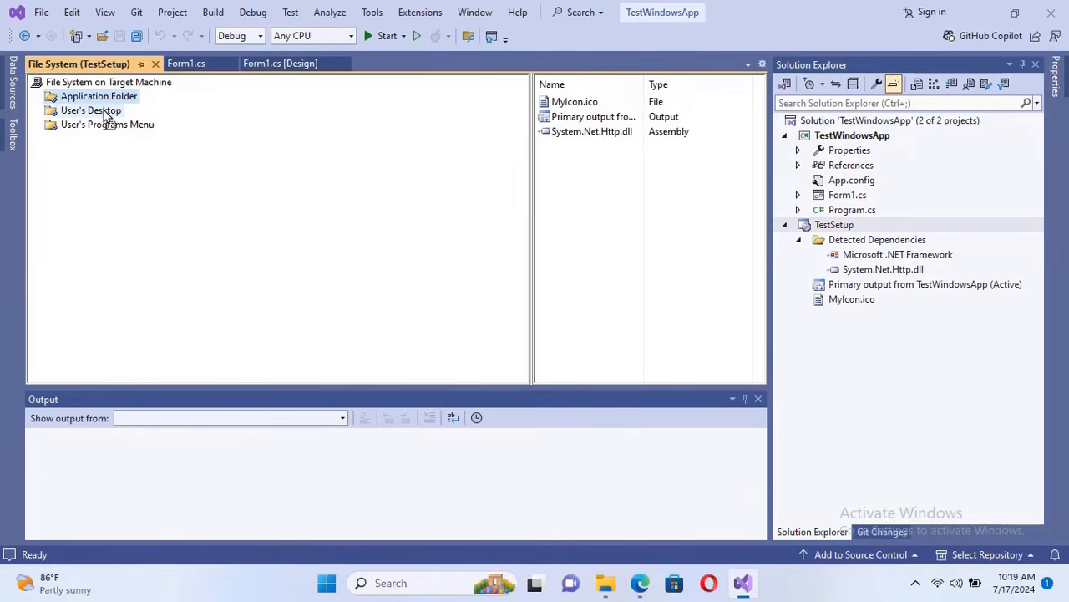
# Step: Create a second shortcut to the primary output in the Application Folder, also named MyApp
pyautogui.rightClick(575, 115)
pyautogui.click(616, 130)
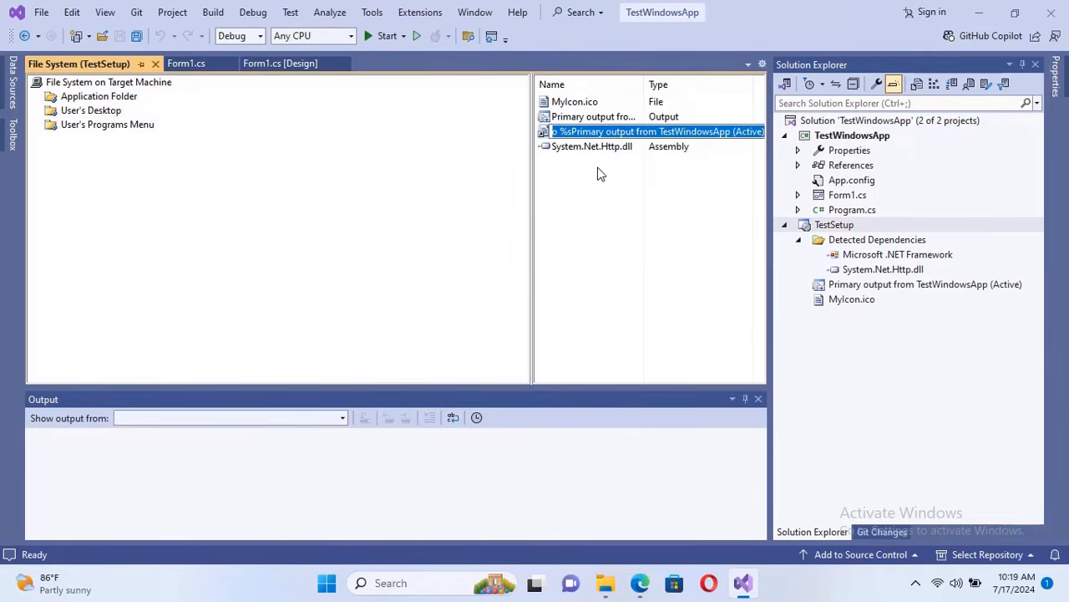
pyautogui.write('MyApp')
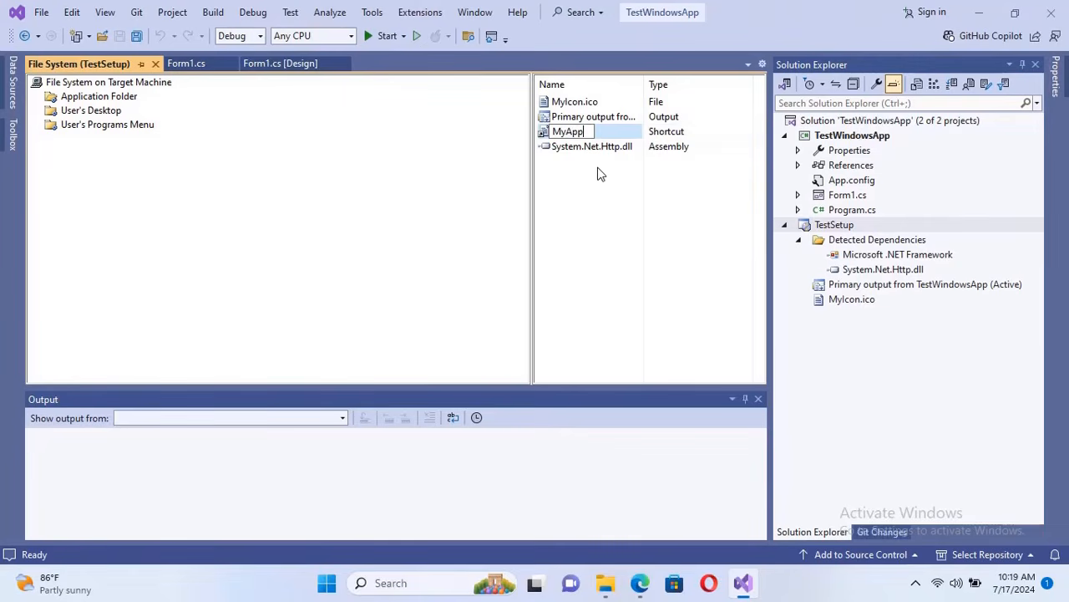
pyautogui.press('Return')
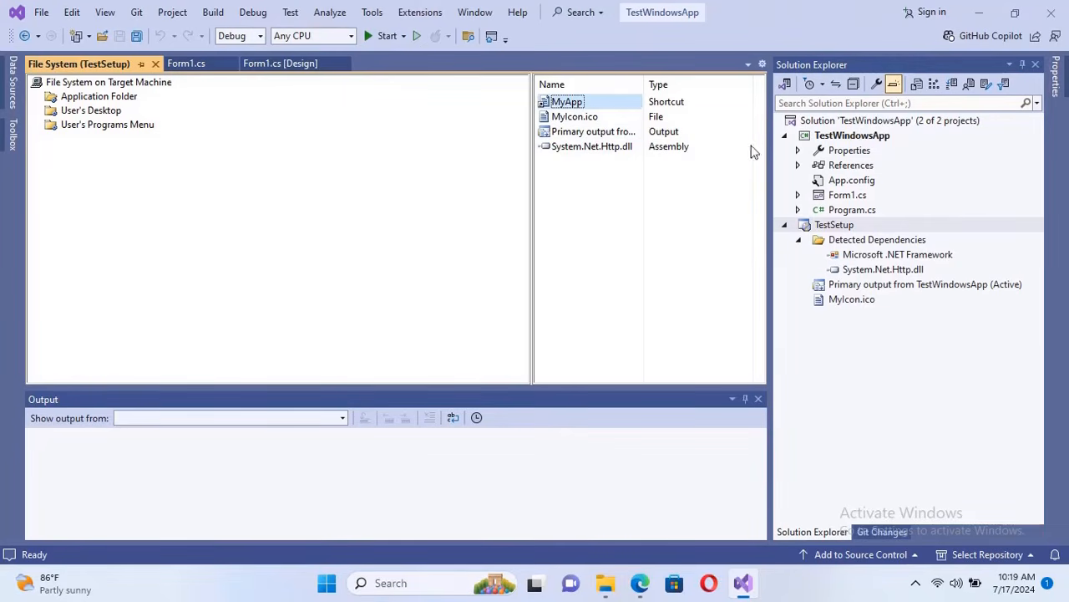
# Step: Assign MyIcon.ico from the Application Folder as the icon of the second MyApp shortcut
pyautogui.click(1058, 76)
pyautogui.click(1005, 198)
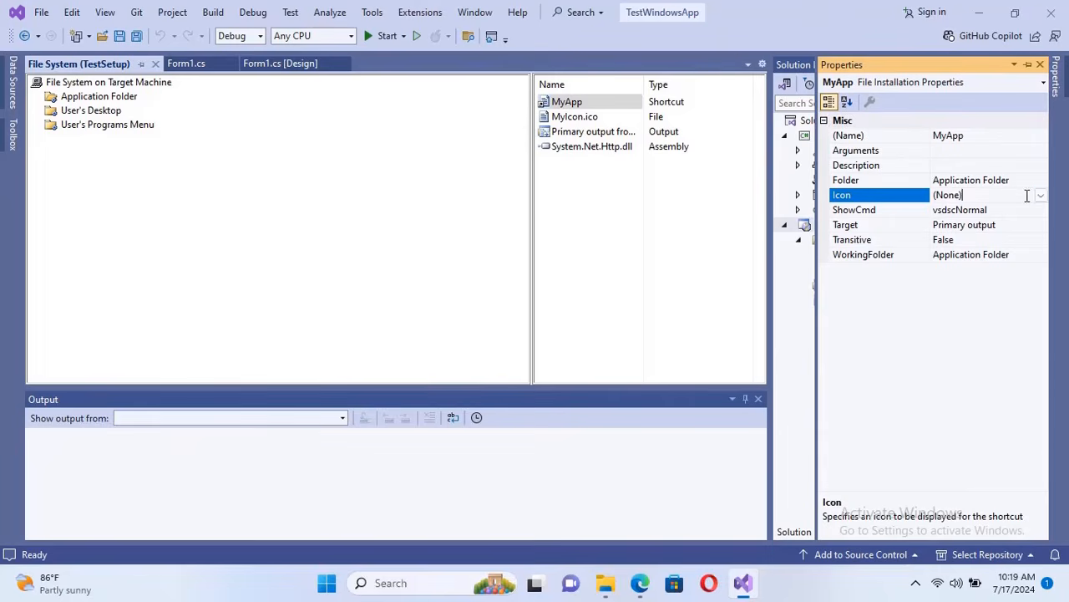
pyautogui.click(1040, 194)
pyautogui.click(944, 222)
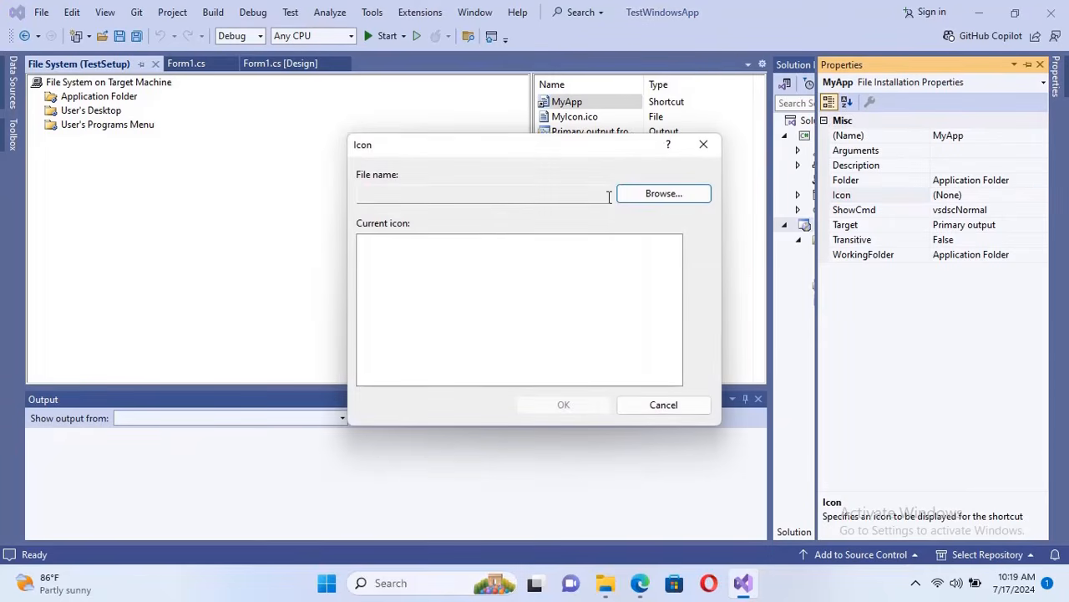
pyautogui.click(620, 198)
pyautogui.doubleClick(403, 203)
pyautogui.click(398, 201)
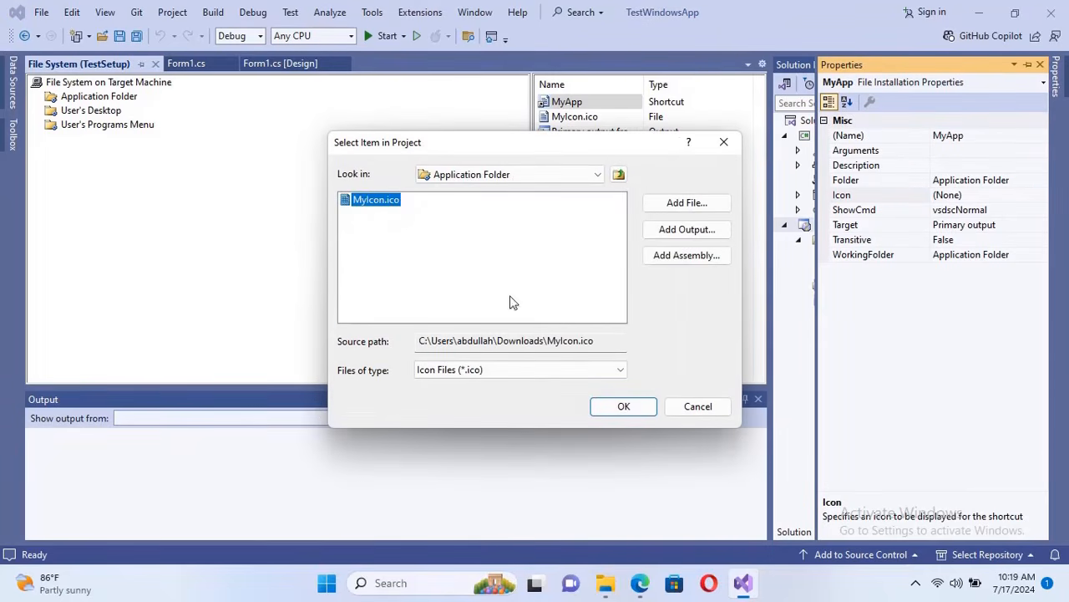
pyautogui.click(623, 406)
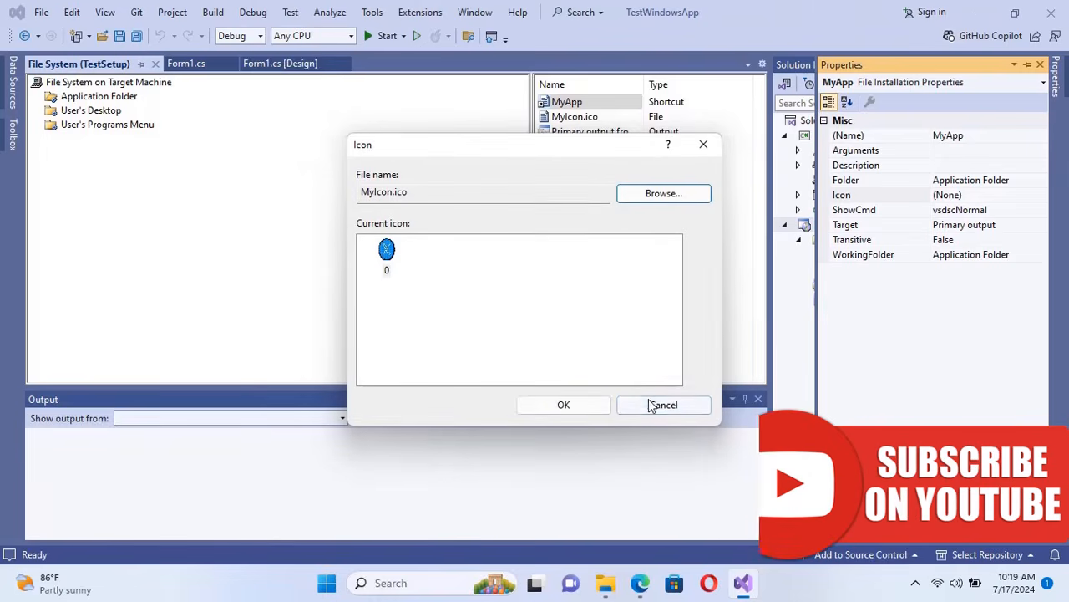
pyautogui.click(573, 404)
# Step: Move the second MyApp shortcut to the User's Programs Menu folder and check the contents of the three target folders
pyautogui.moveTo(562, 103); pyautogui.dragTo(136, 134)
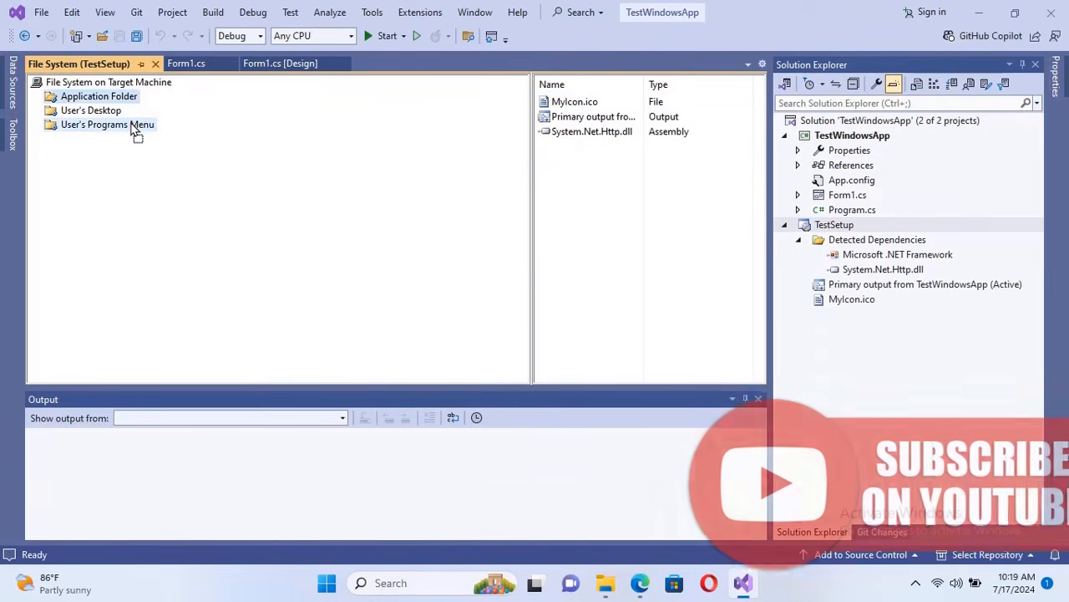
pyautogui.click(121, 131)
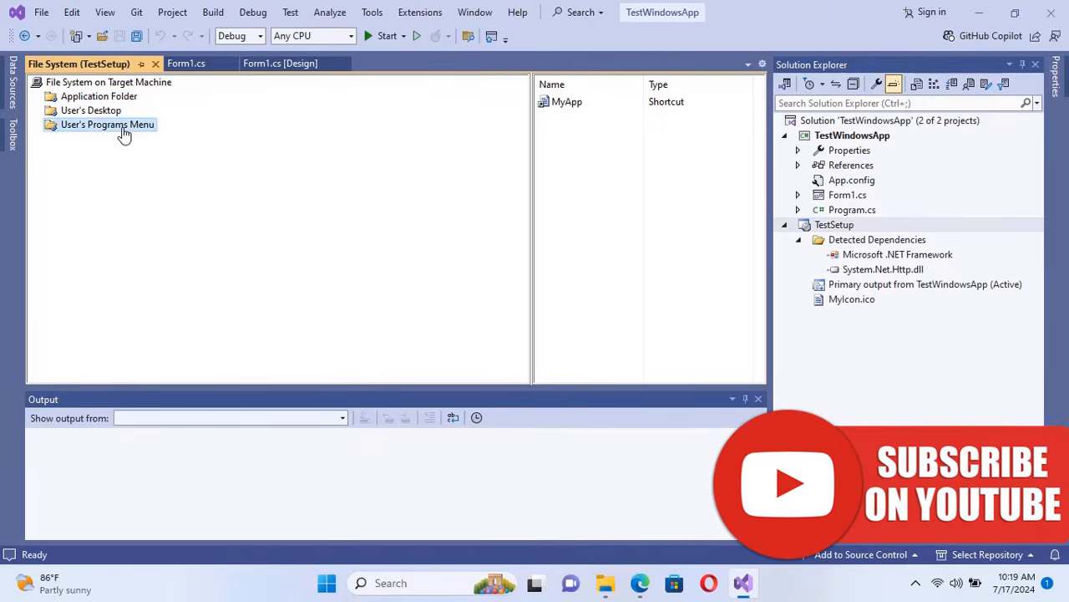
pyautogui.click(109, 111)
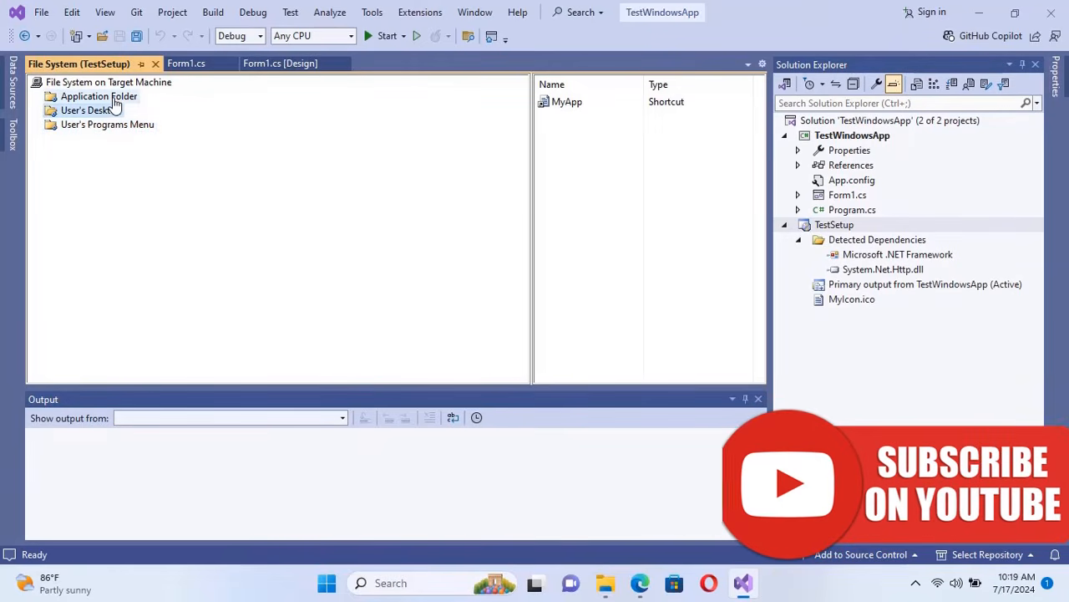
pyautogui.click(115, 98)
pyautogui.click(618, 216)
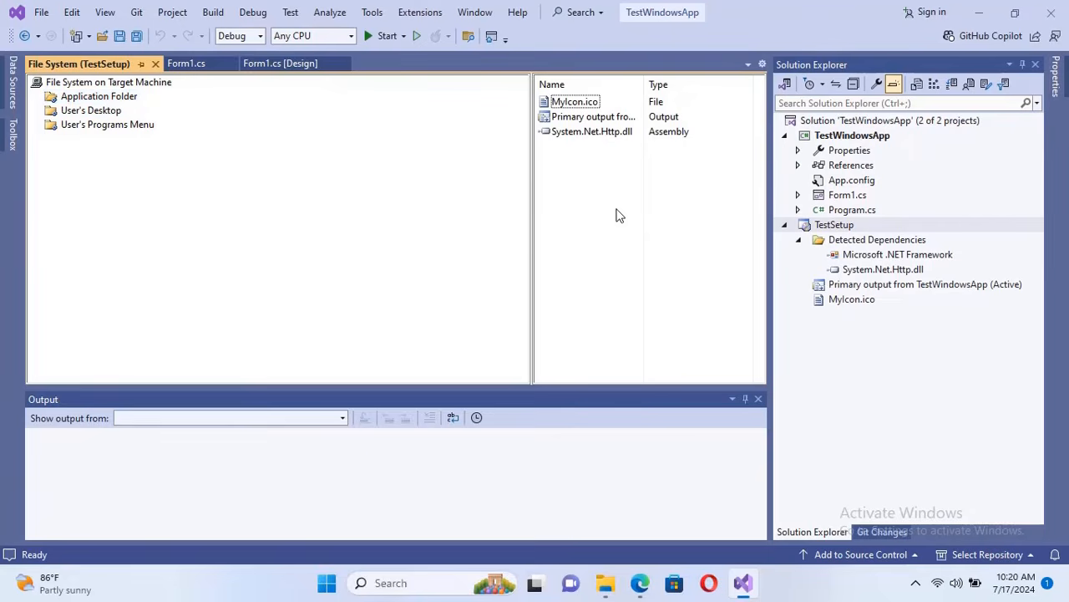
# Step: Set both the Author and the Manufacturer of the TestSetup project to SwiftLearn
pyautogui.click(875, 224)
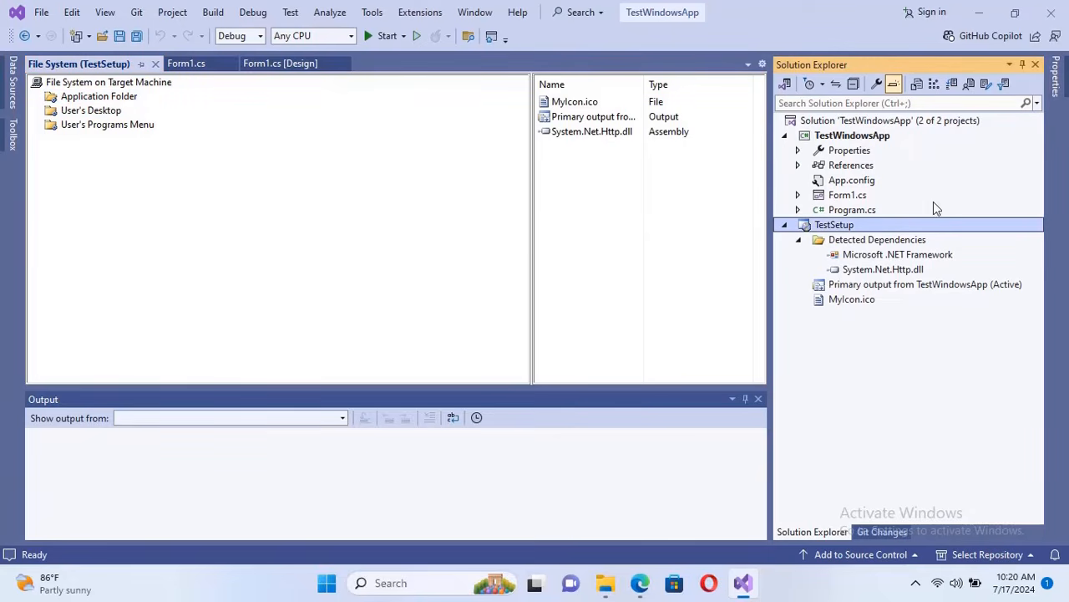
pyautogui.click(1059, 79)
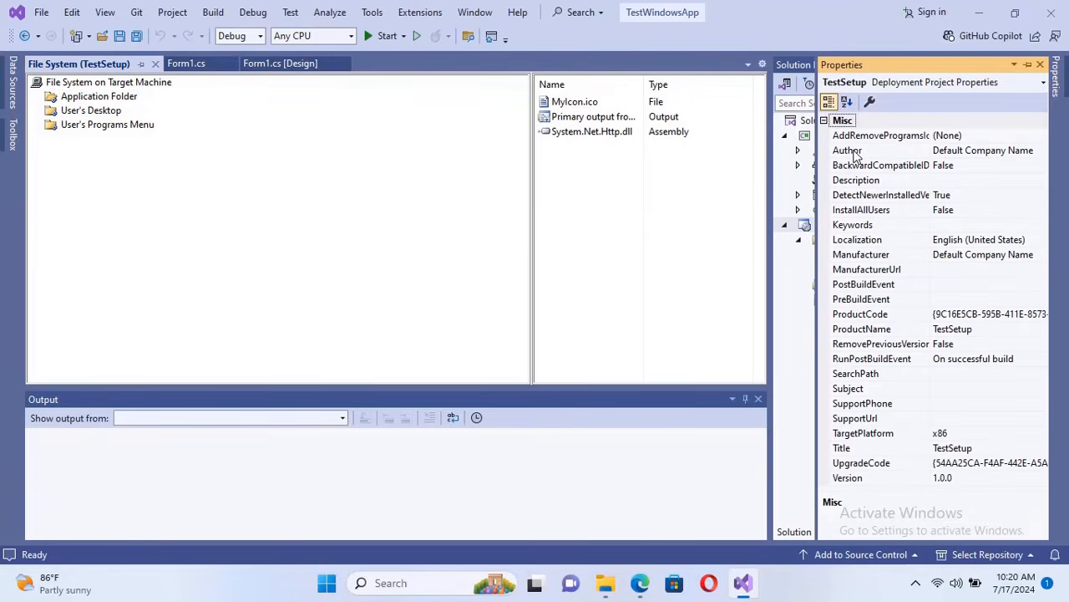
pyautogui.click(1003, 151)
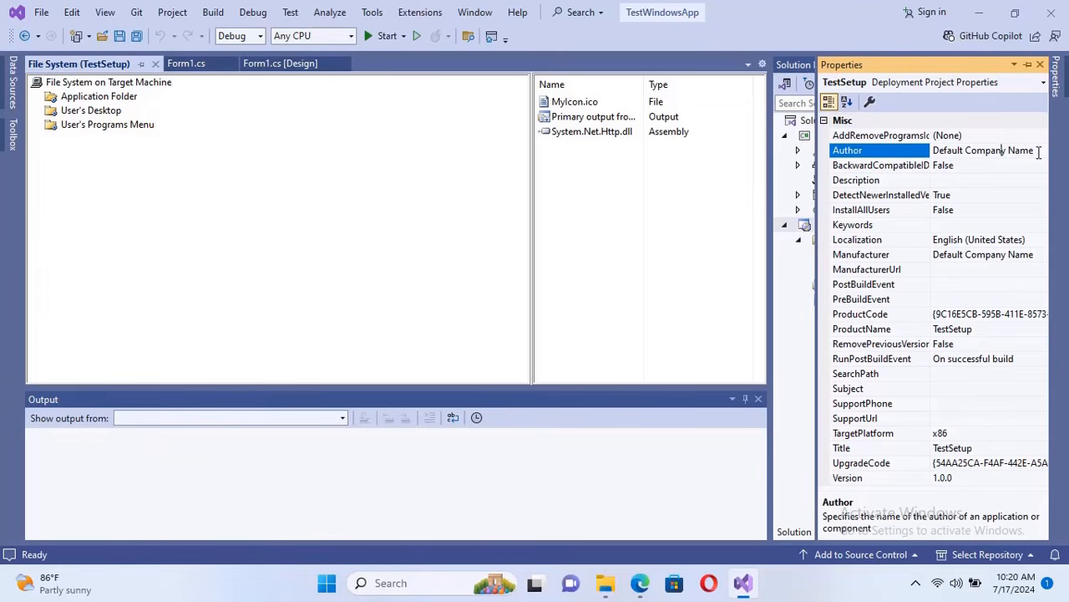
pyautogui.moveTo(1038, 151); pyautogui.dragTo(935, 144)
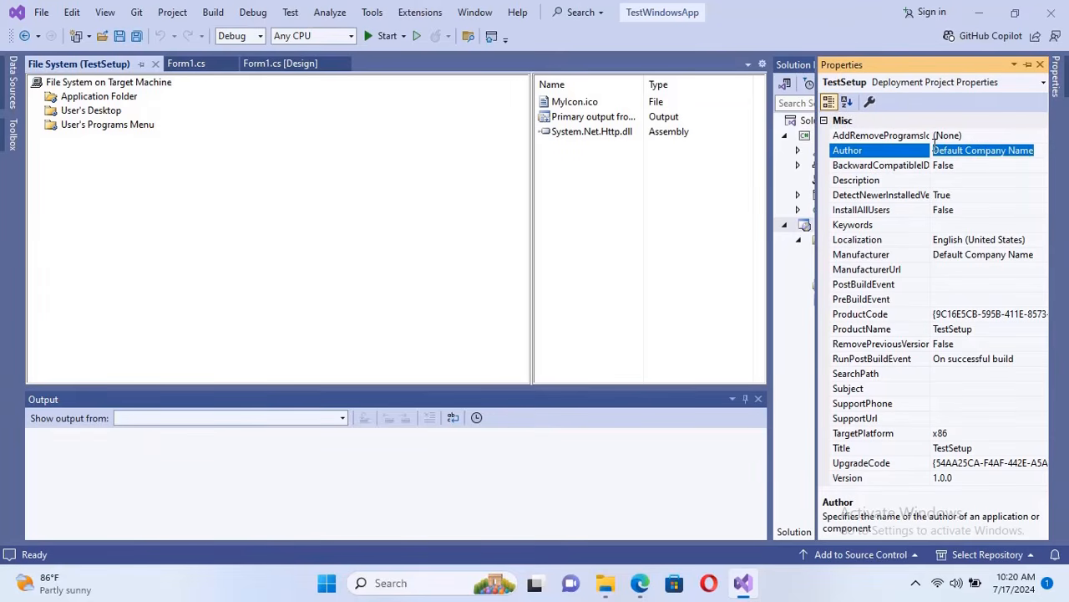
pyautogui.write('SwiftLearn')
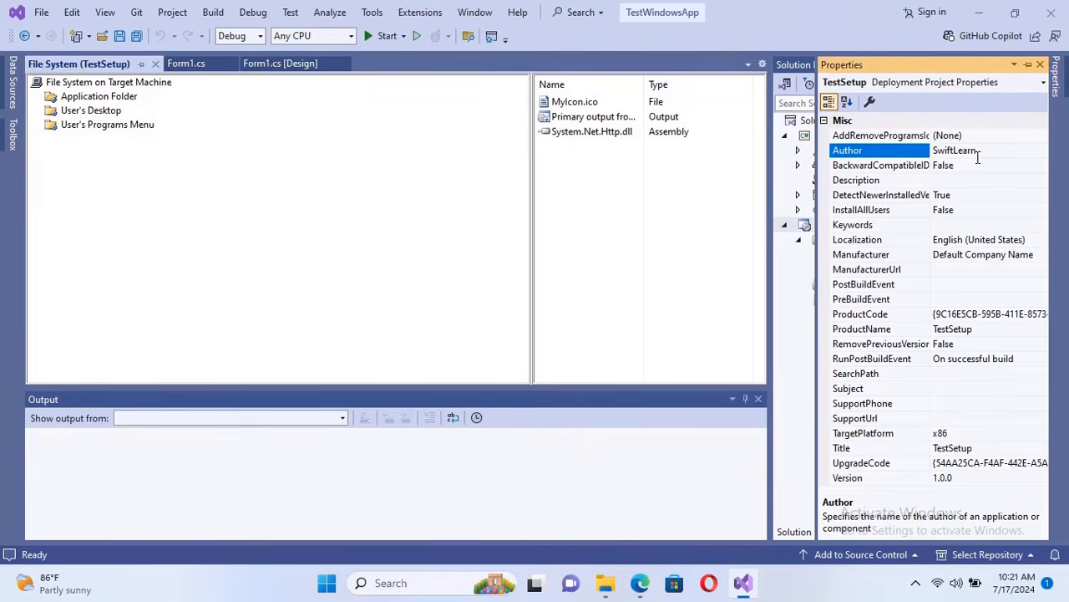
pyautogui.click(1002, 254)
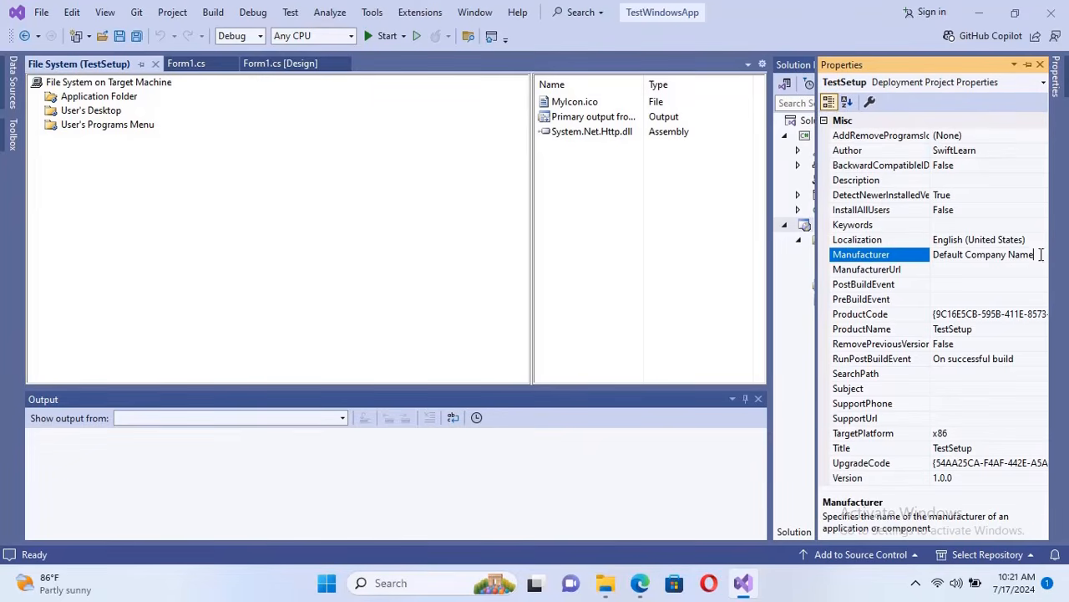
pyautogui.moveTo(1039, 255); pyautogui.dragTo(898, 244)
pyautogui.write('SwiftLearn')
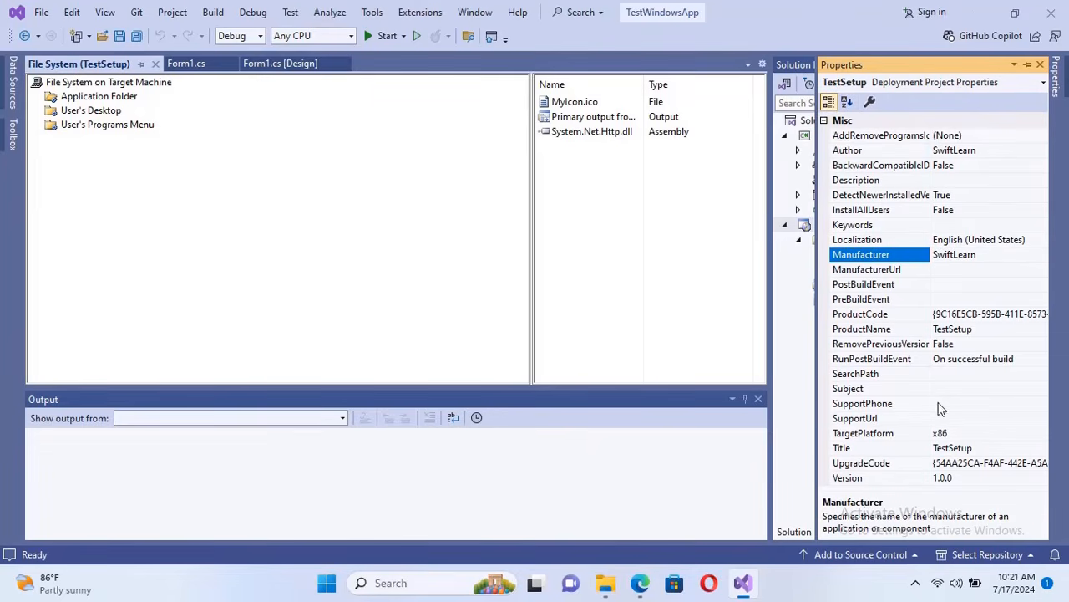
pyautogui.click(656, 338)
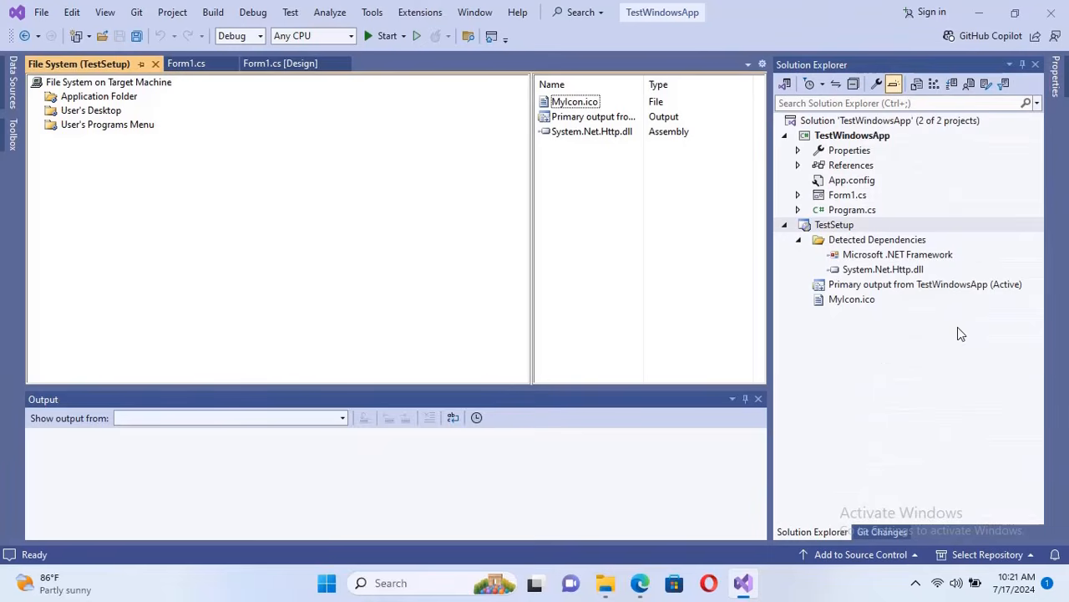
pyautogui.click(838, 229)
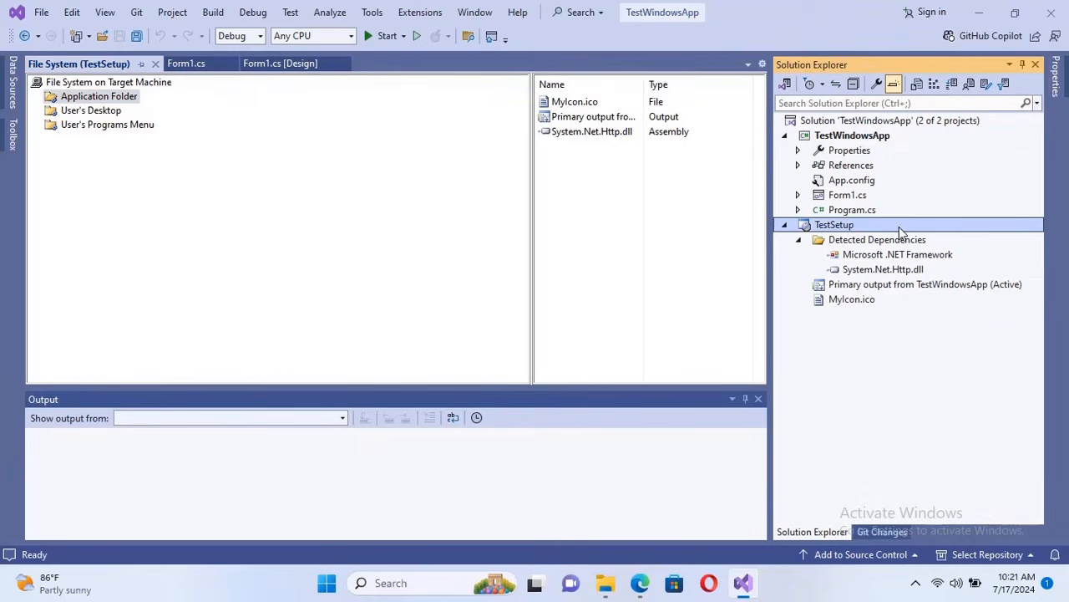
# Step: Build the TestSetup project and close Visual Studio once the build is complete
pyautogui.rightClick(847, 225)
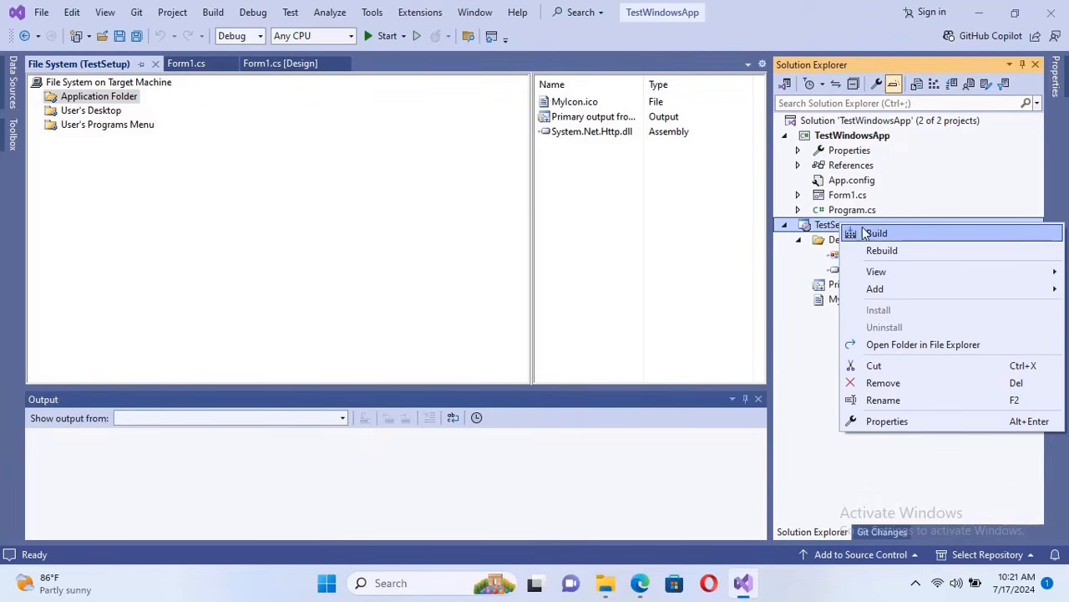
pyautogui.click(871, 233)
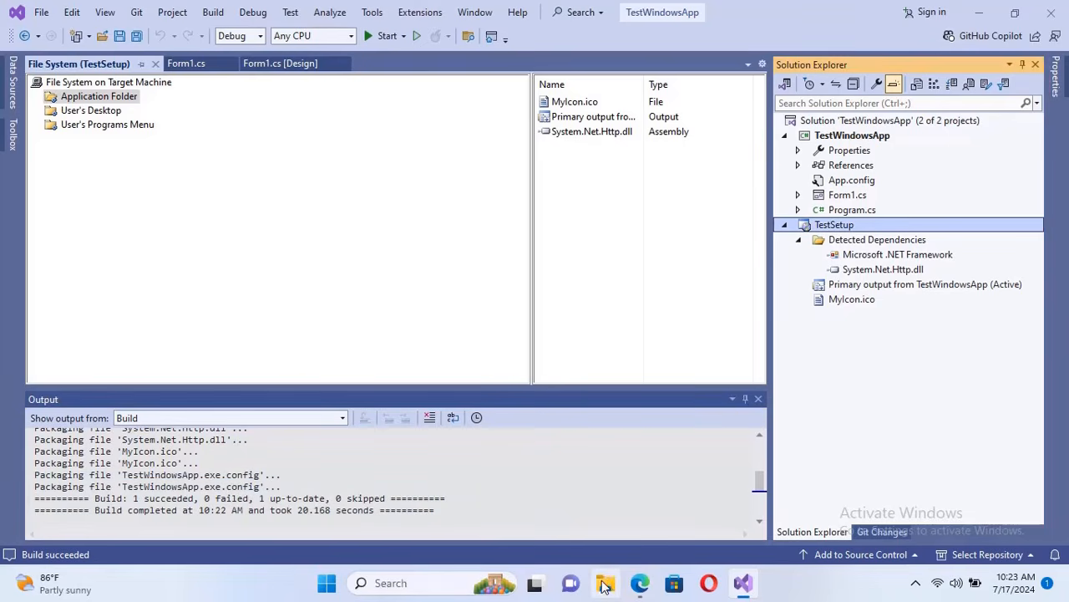
pyautogui.click(599, 575)
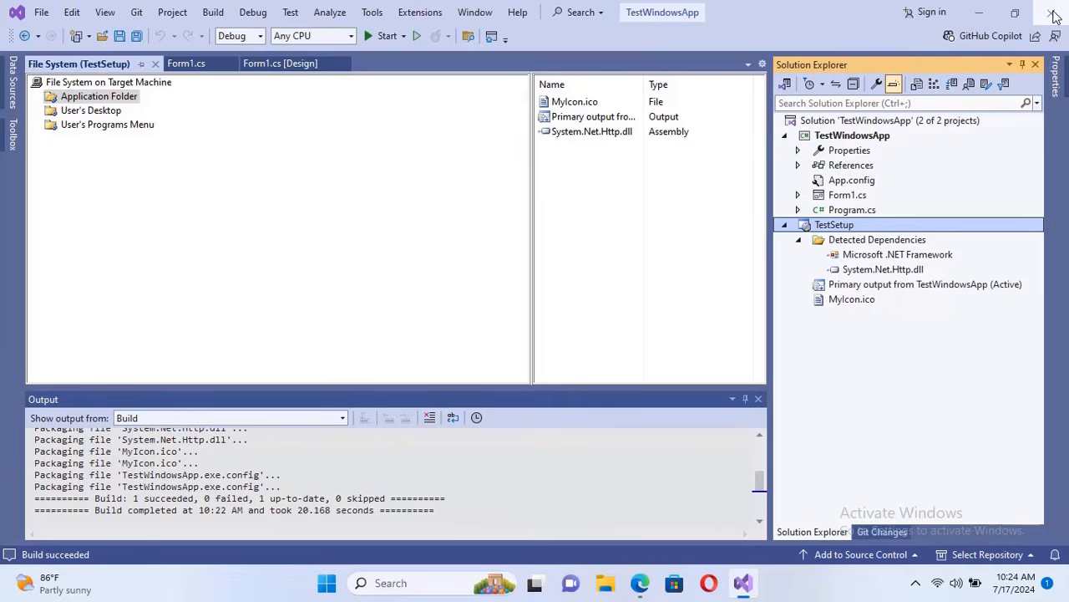
pyautogui.click(1052, 13)
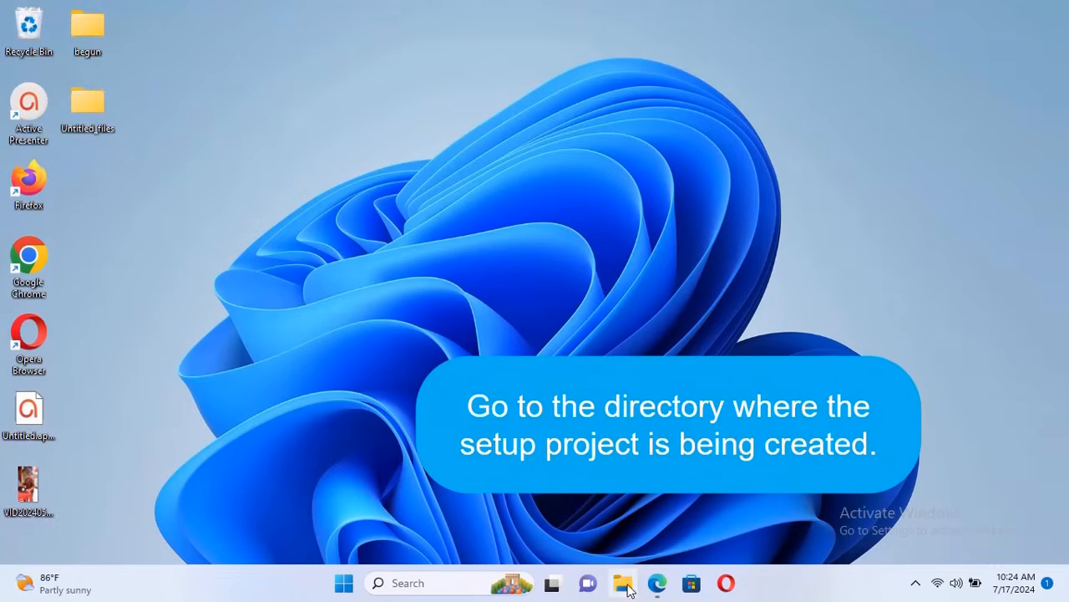
# Step: Switch to File Explorer and open the Debug folder of TestSetup inside Visual Studio App on Local Disk (D:)
pyautogui.press('super+e')
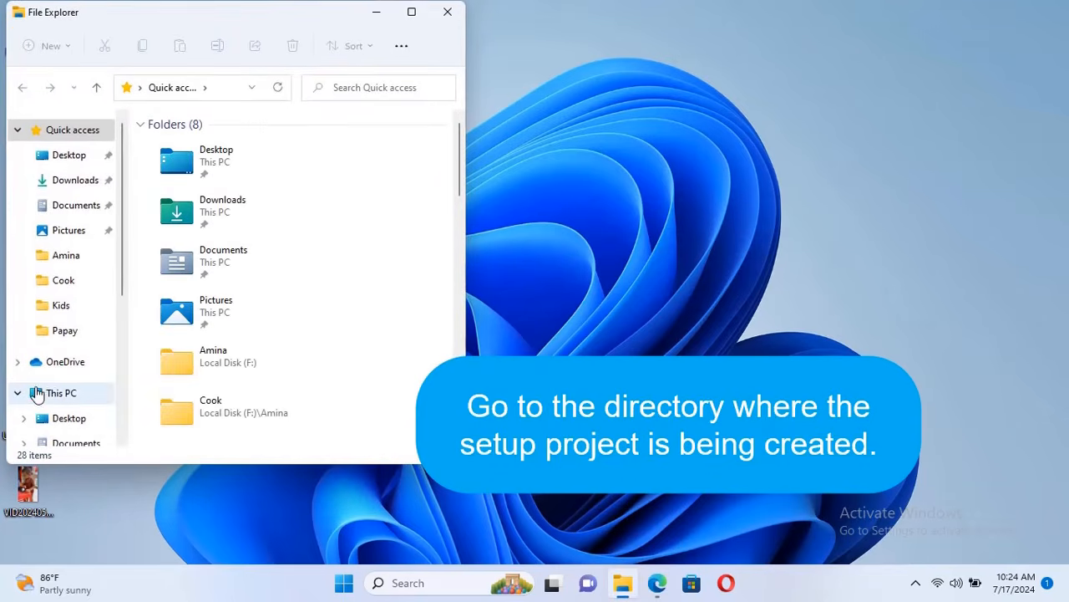
pyautogui.scroll(-3, 38, 395)
pyautogui.scroll(-2, 38, 394)
pyautogui.click(81, 361)
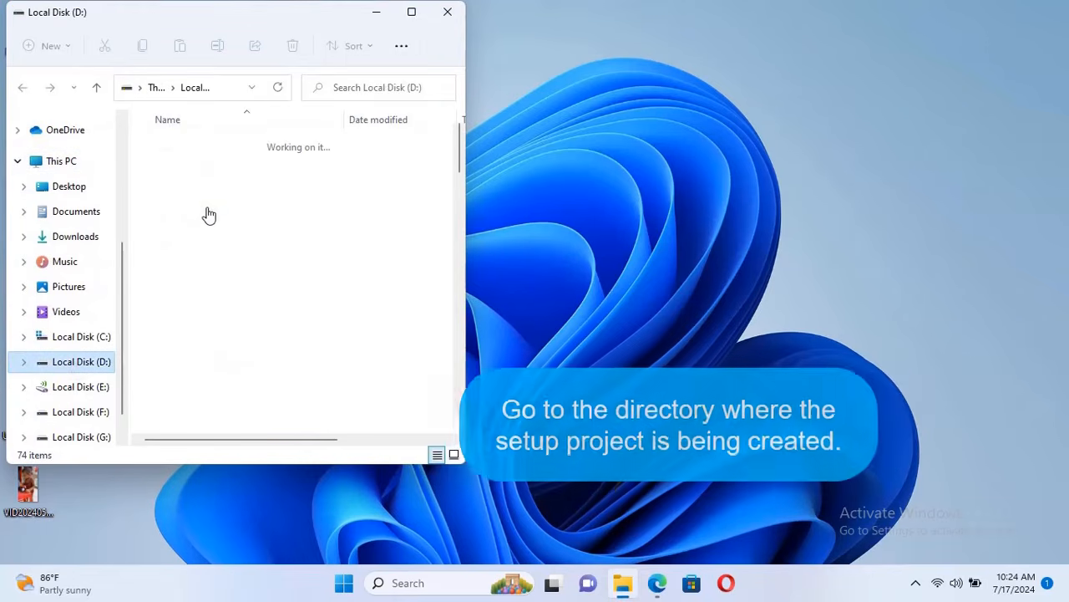
pyautogui.click(209, 201)
pyautogui.press('v')
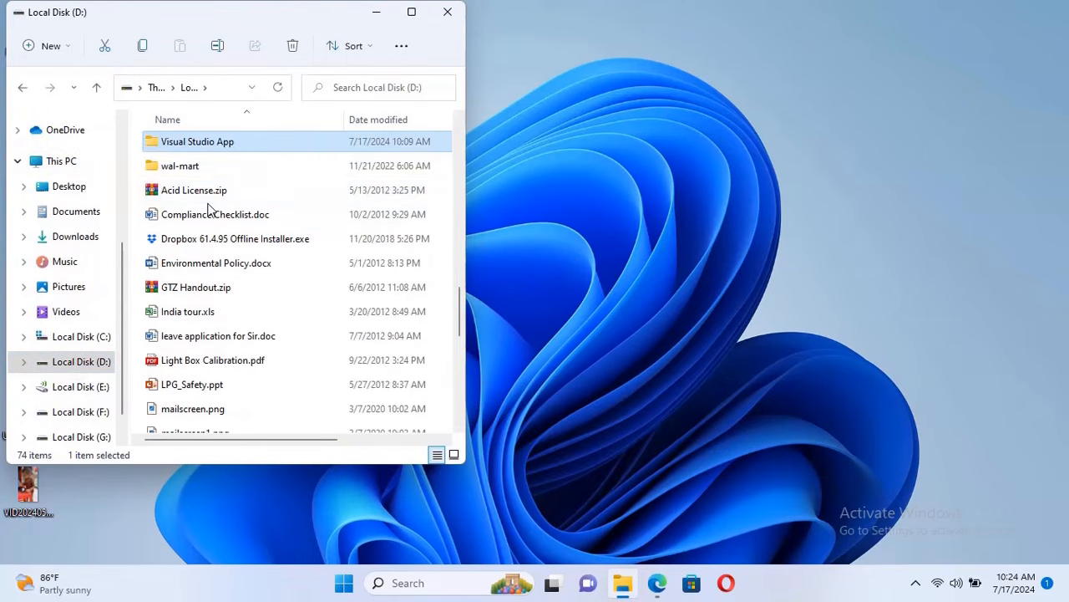
pyautogui.doubleClick(213, 144)
pyautogui.doubleClick(193, 147)
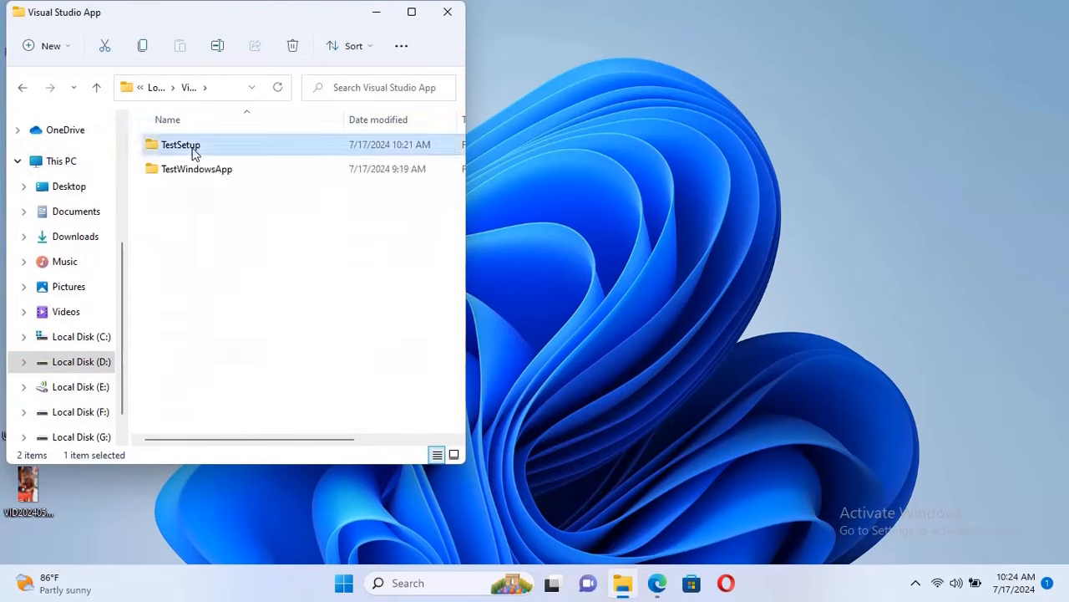
pyautogui.doubleClick(185, 147)
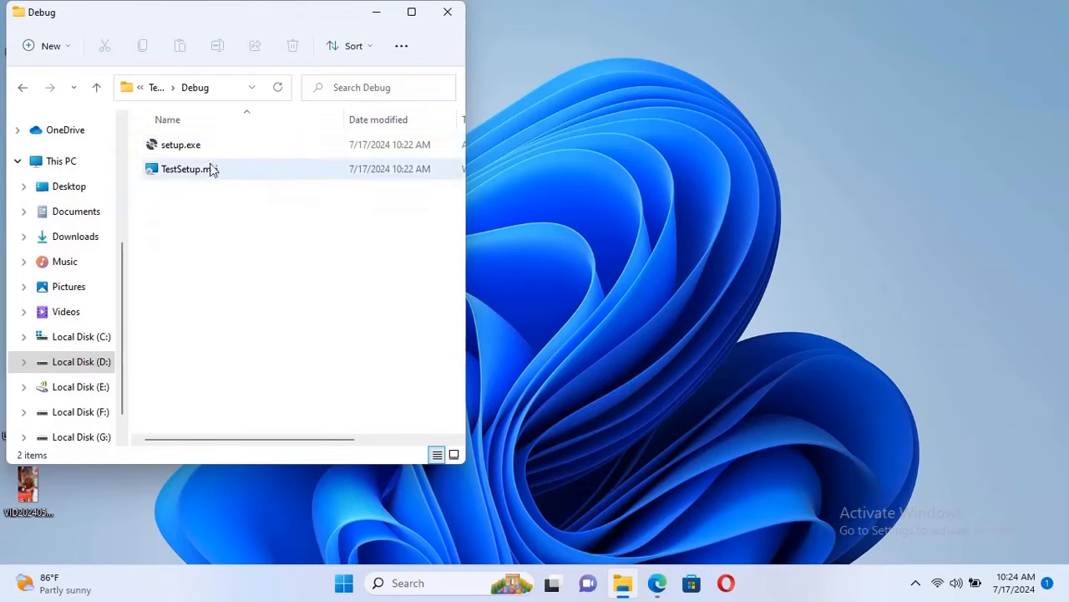
# Step: Run setup.exe and install TestSetup for everyone in the default SwiftLearn folder, closing the installer at the end
pyautogui.doubleClick(181, 145)
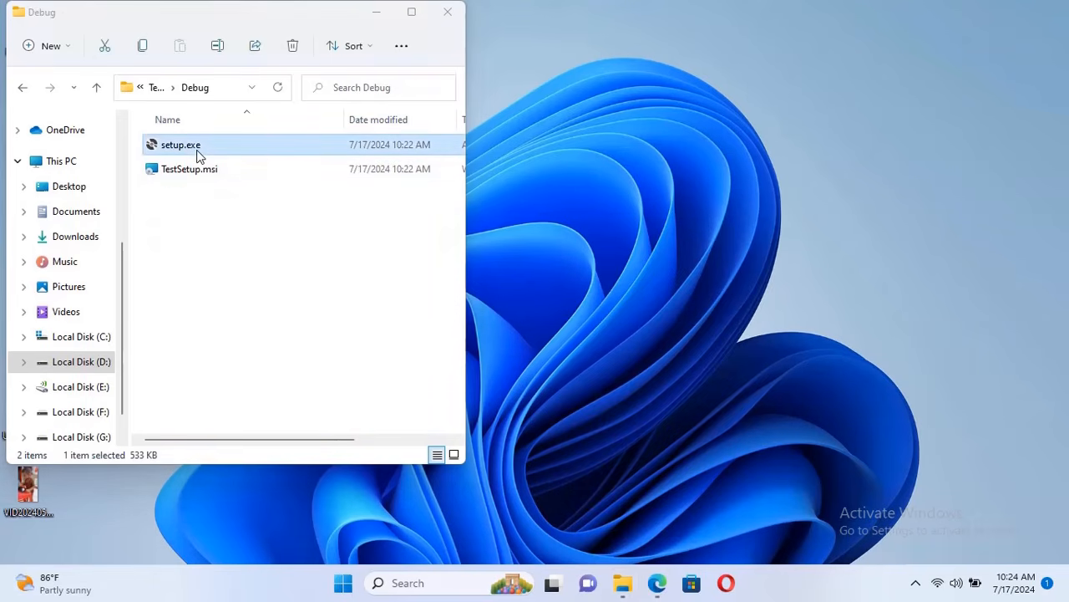
pyautogui.click(619, 426)
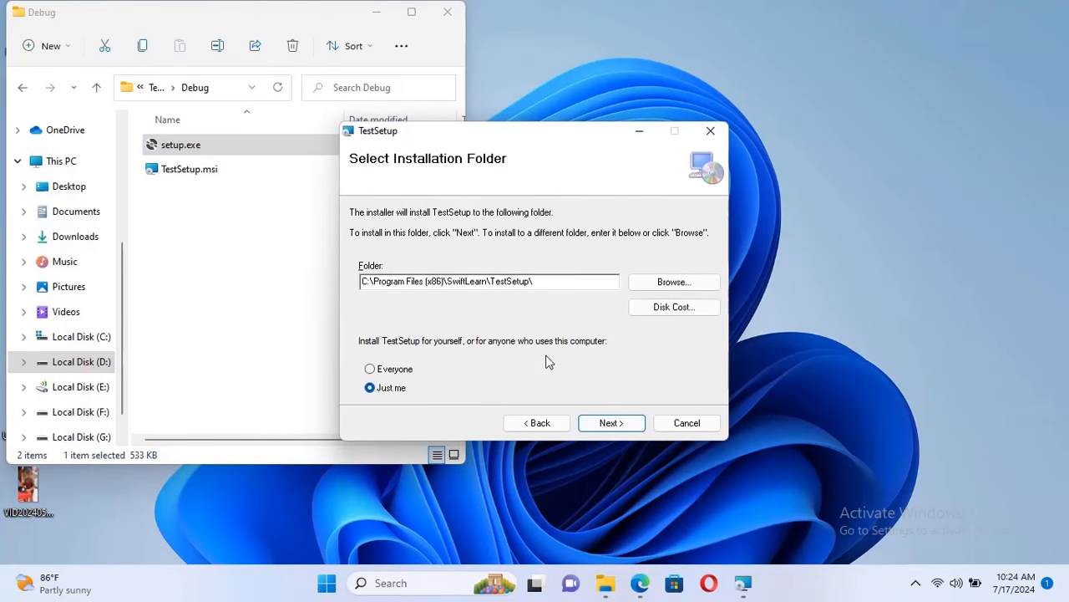
pyautogui.click(386, 371)
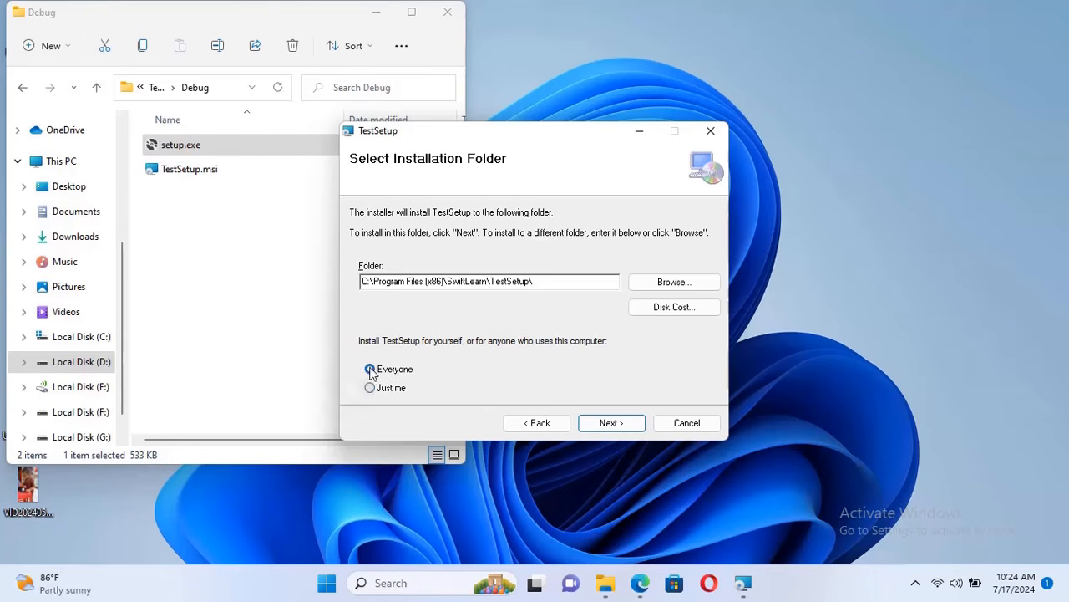
pyautogui.click(620, 429)
pyautogui.click(619, 425)
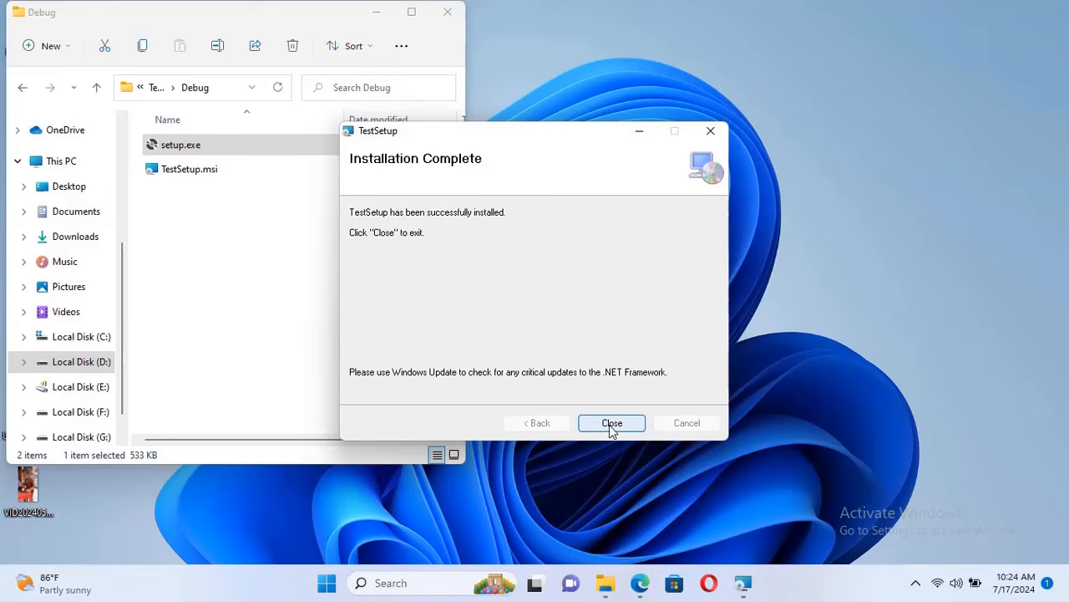
pyautogui.click(611, 423)
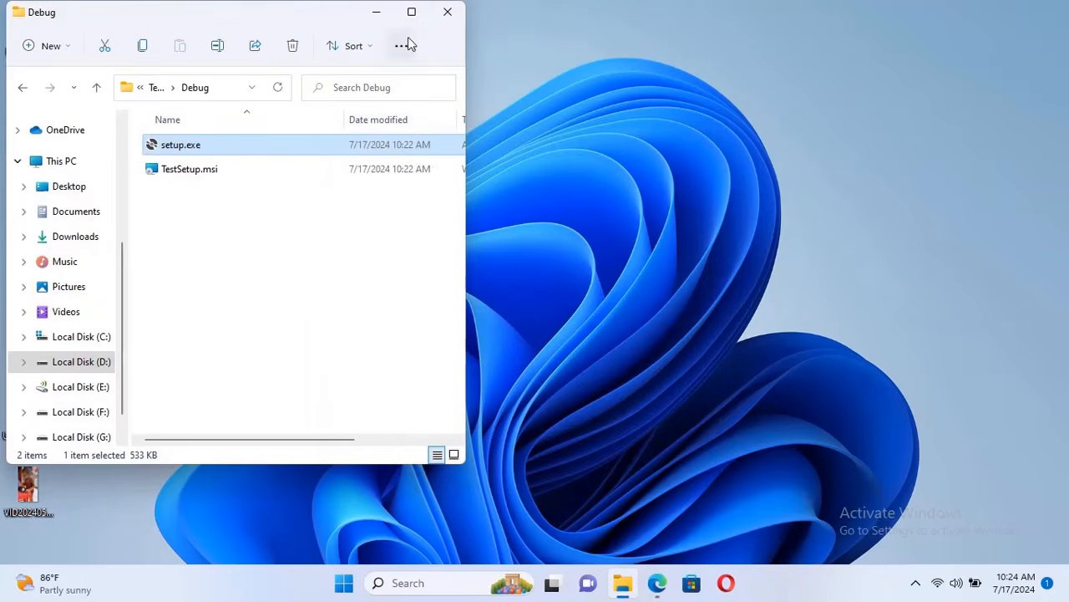
# Step: Minimize the Debug folder window, refresh the desktop and launch the installed app from its MyApp shortcut
pyautogui.click(378, 13)
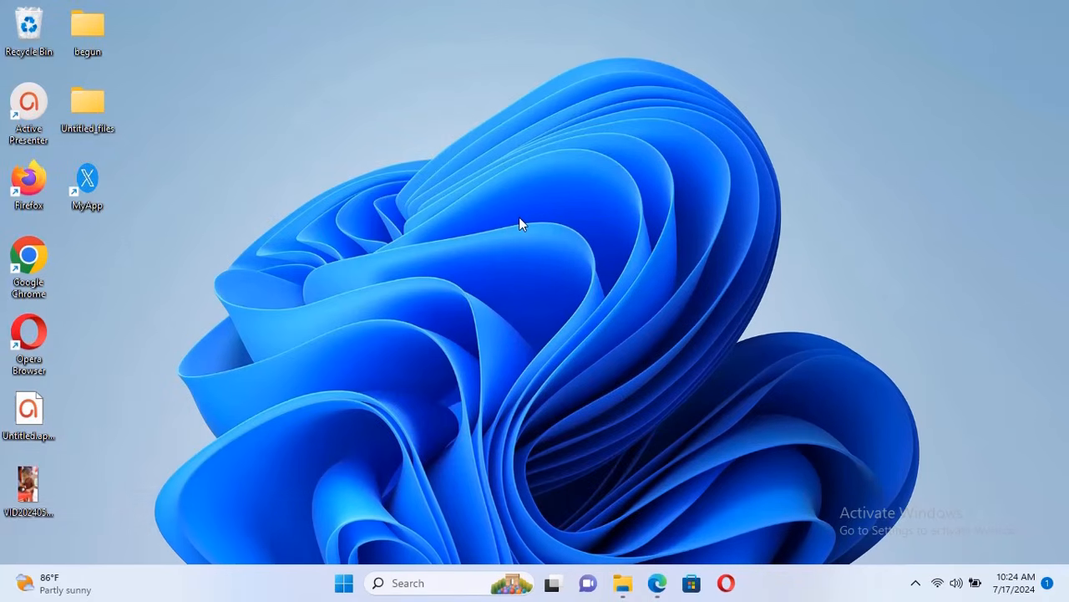
pyautogui.rightClick(577, 263)
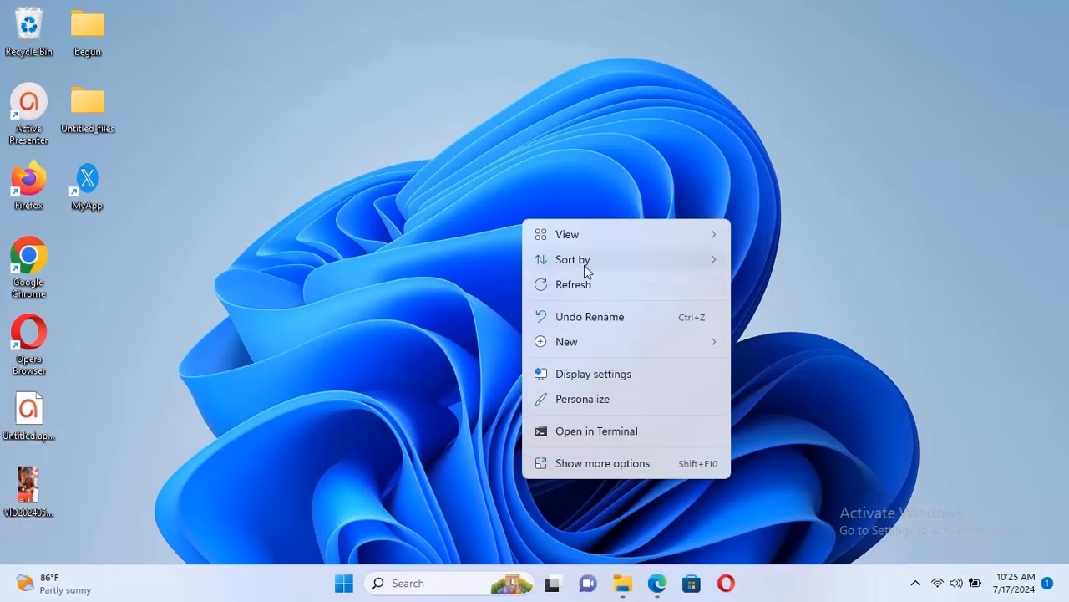
pyautogui.click(579, 284)
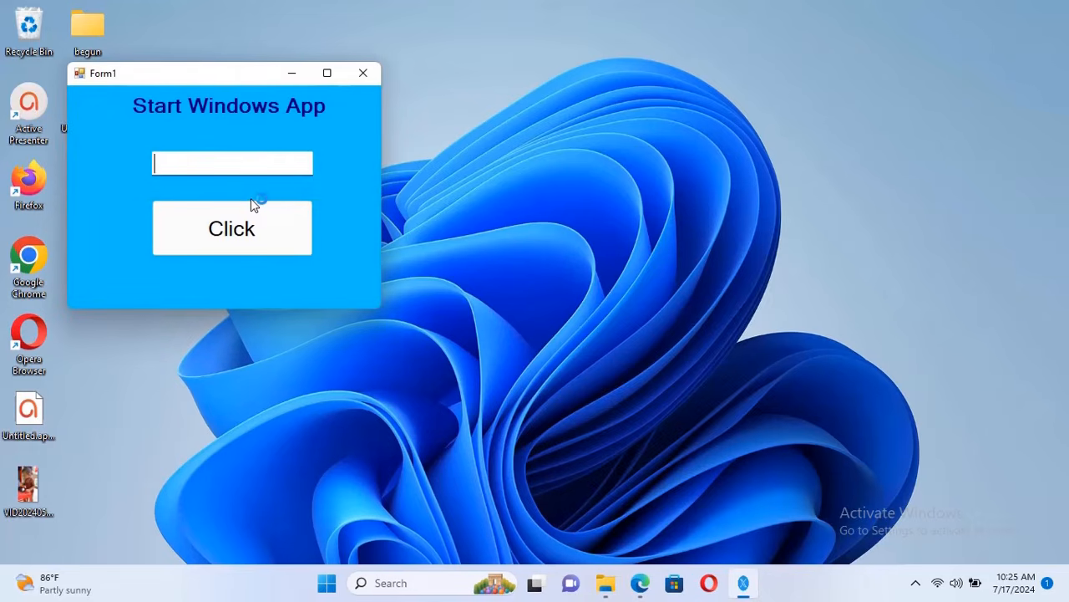
# Step: Test the app's message box with the text "Thanks for watching" and dismiss the message
pyautogui.write('Thanks for watch')
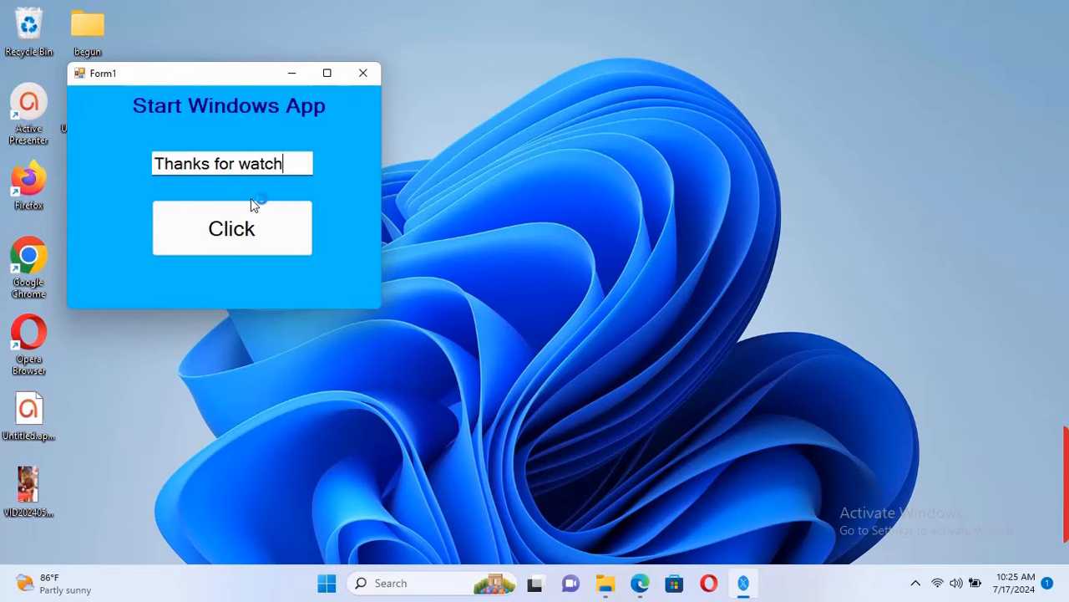
pyautogui.write('ing')
pyautogui.click(244, 229)
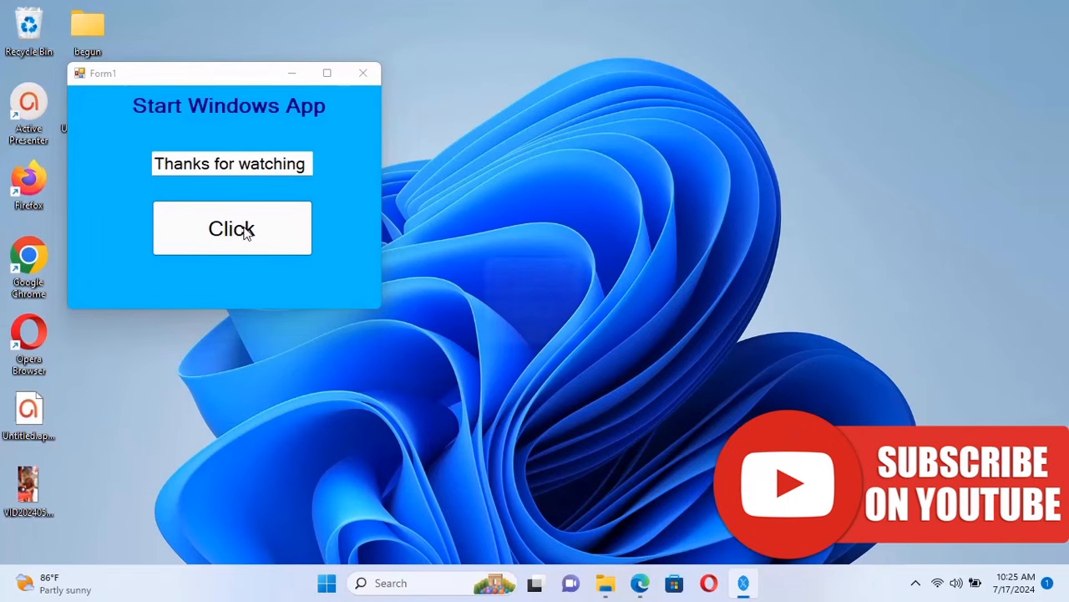
pyautogui.click(556, 338)
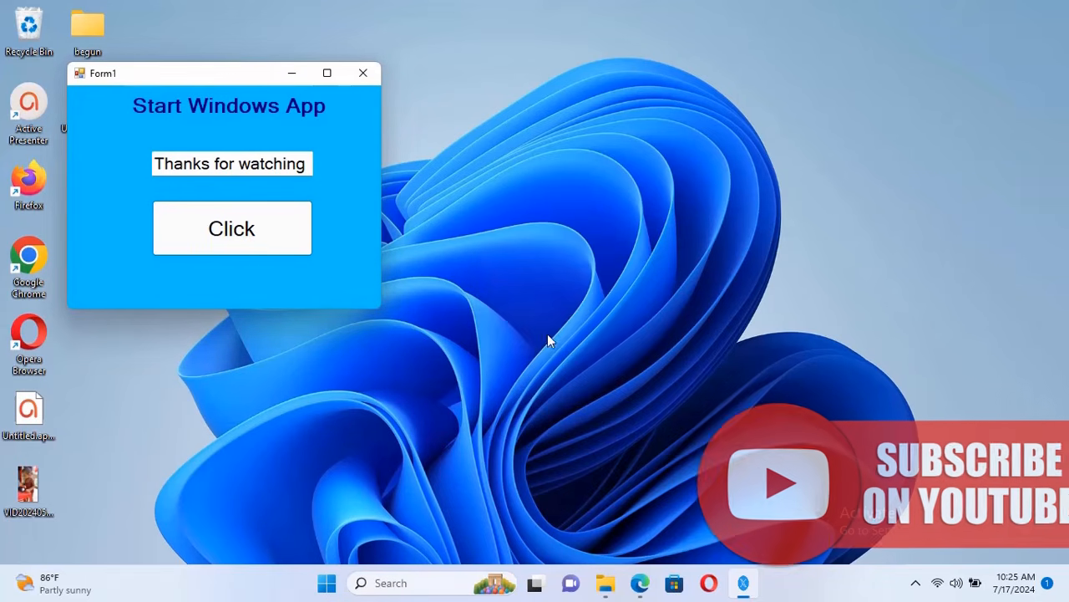
# Step: Replace the form's text with "Please Subscribe" and display it in the message box
pyautogui.moveTo(309, 163); pyautogui.dragTo(111, 149)
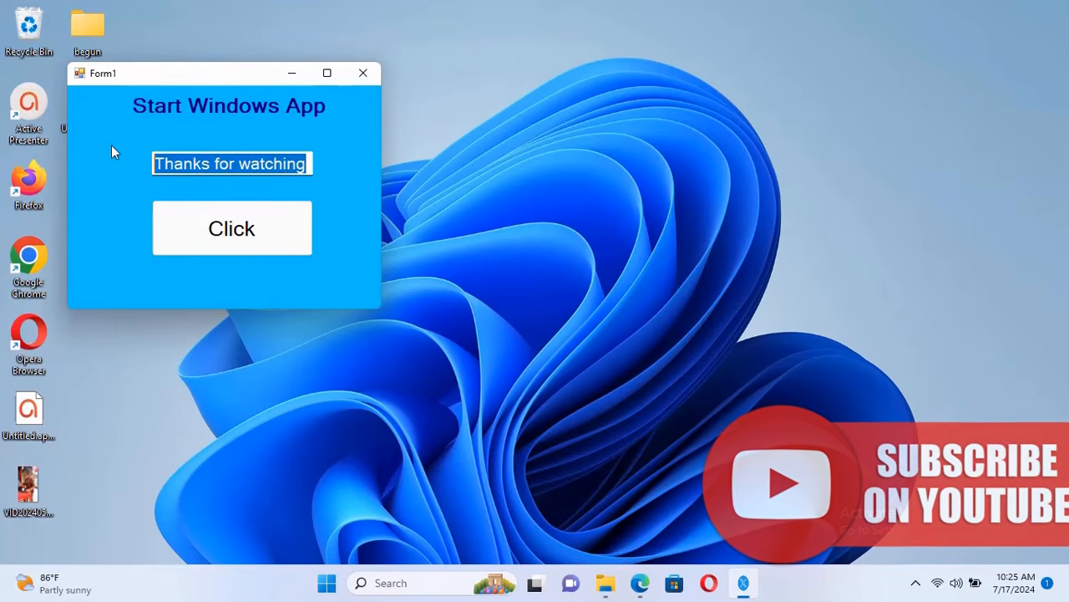
pyautogui.write('Please S')
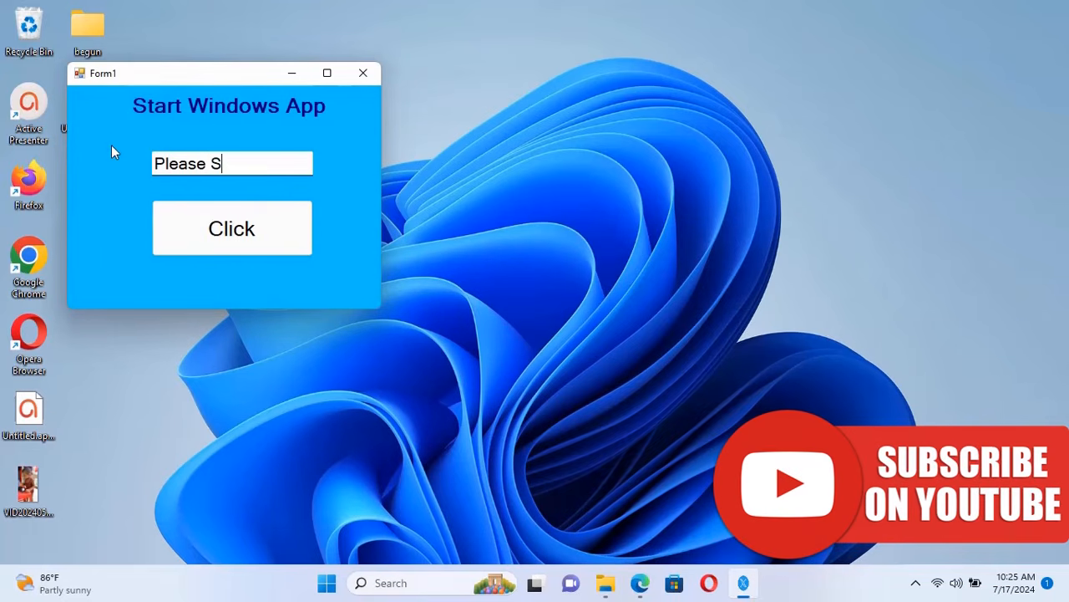
pyautogui.write('ubscribe')
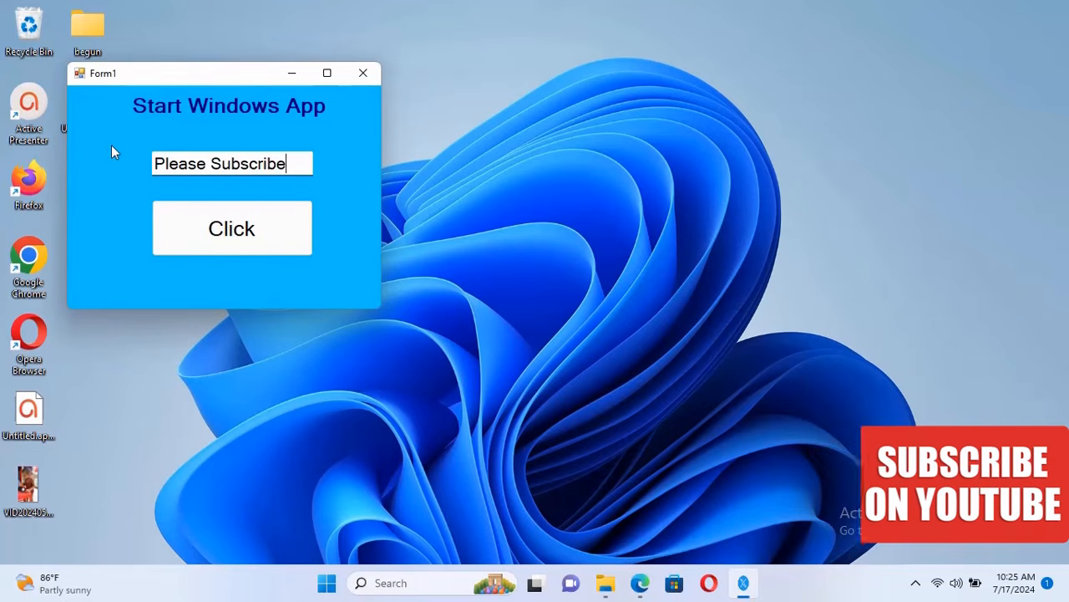
pyautogui.click(200, 238)
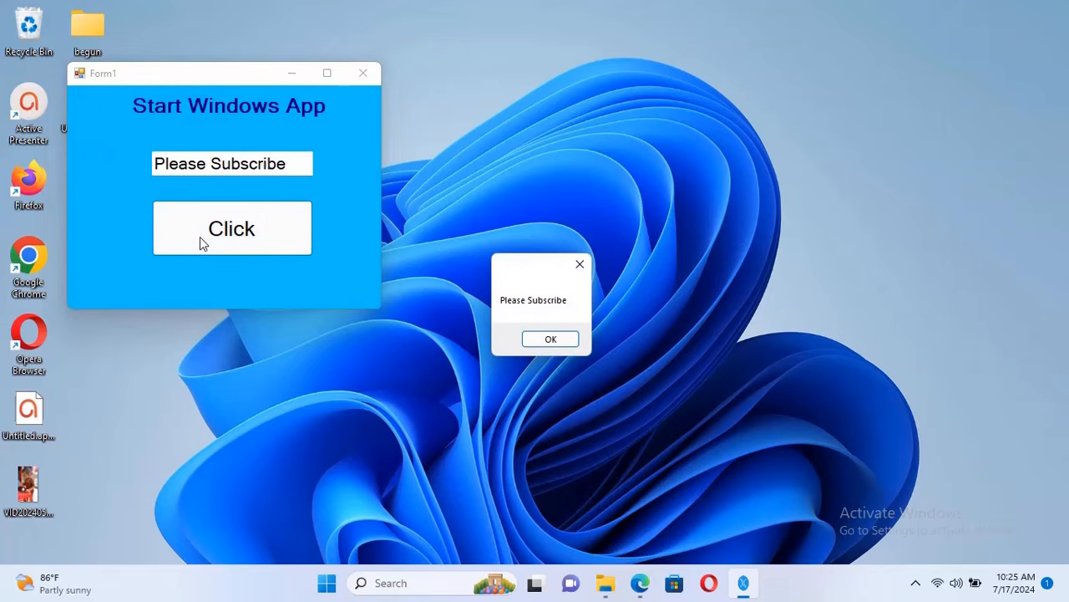